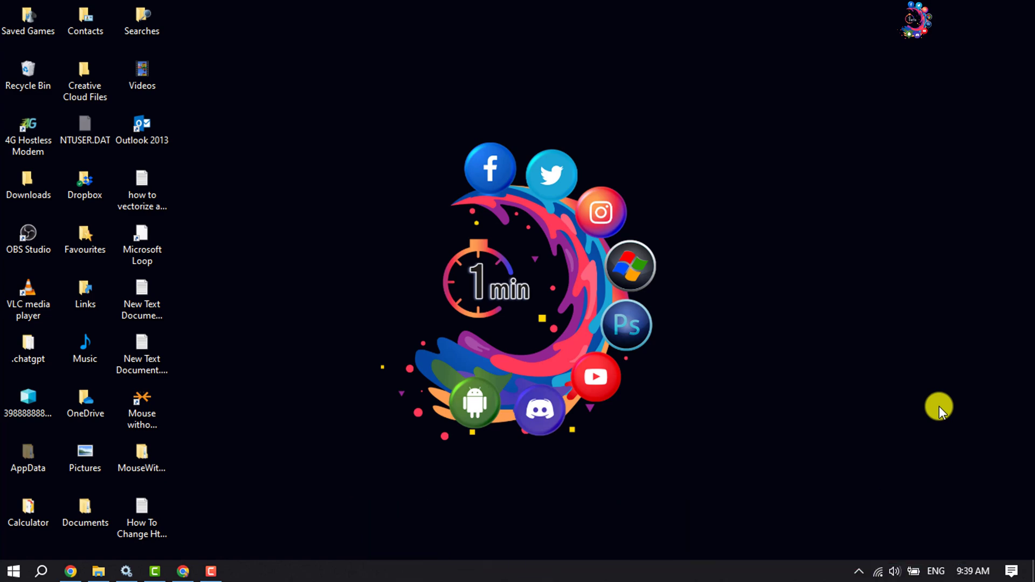
Step: Check that the clippingpathline.com folder in Downloads holds assets, index.html and readme.txt
{"action": "left_click", "coordinate": [95, 574]}
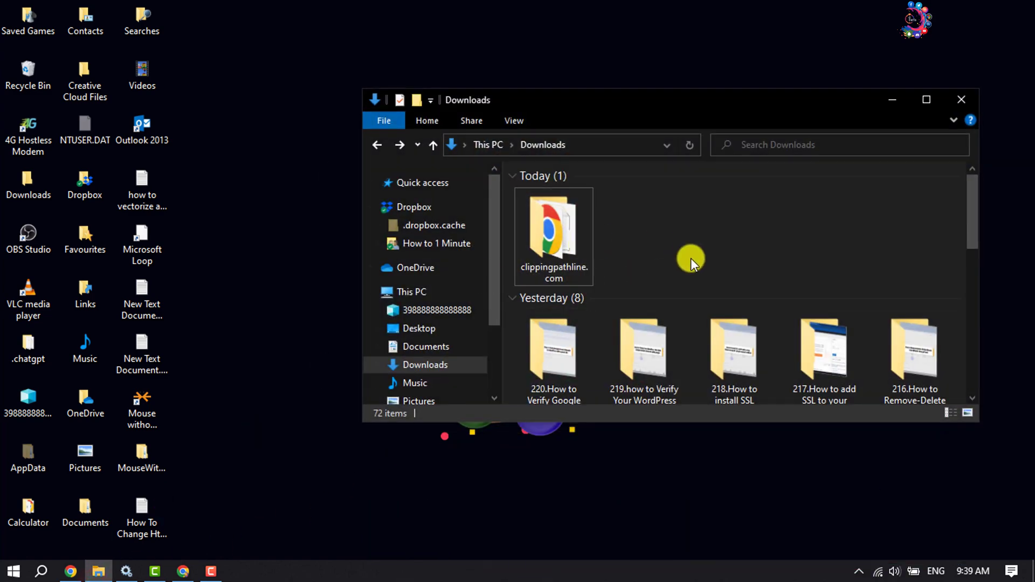
{"action": "left_click", "coordinate": [723, 247]}
{"action": "left_click", "coordinate": [576, 242]}
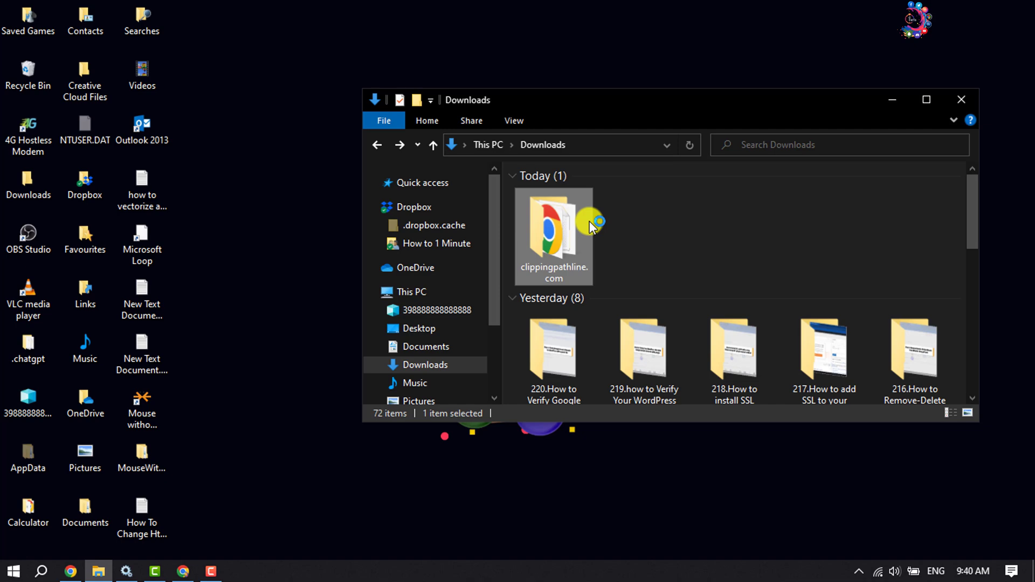
{"action": "double_click", "coordinate": [590, 221]}
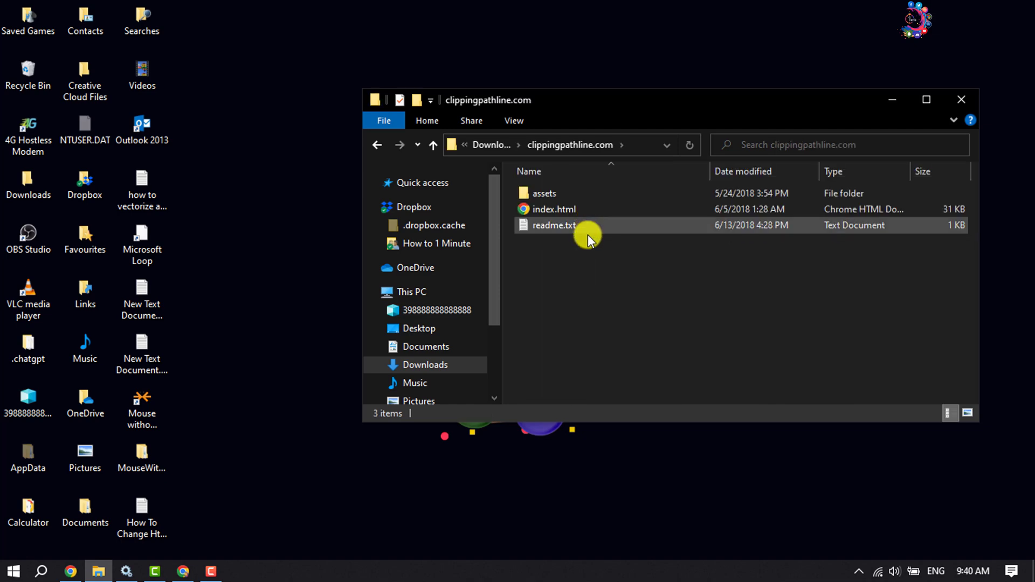
{"action": "left_click", "coordinate": [558, 209]}
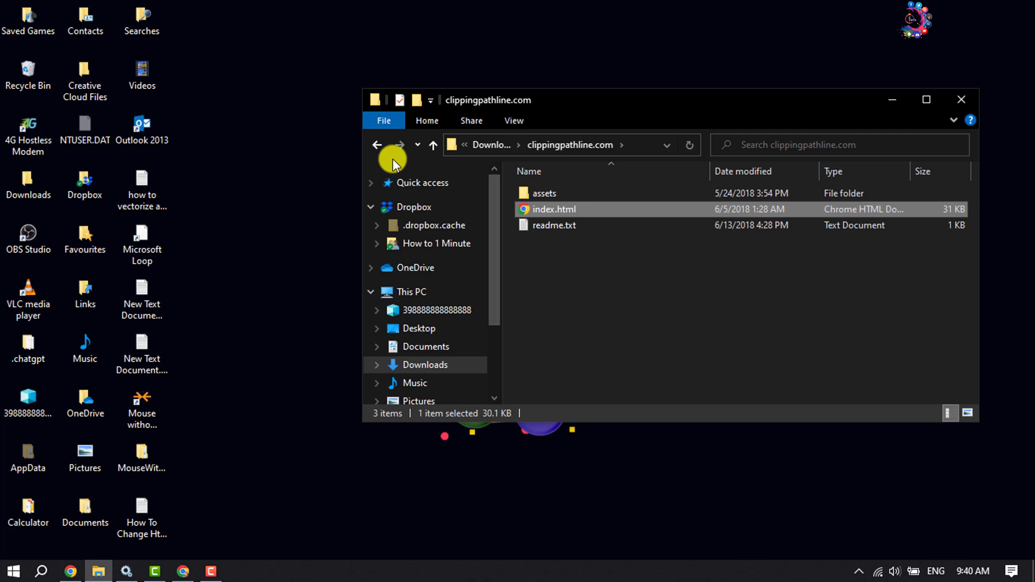
{"action": "left_click", "coordinate": [377, 145]}
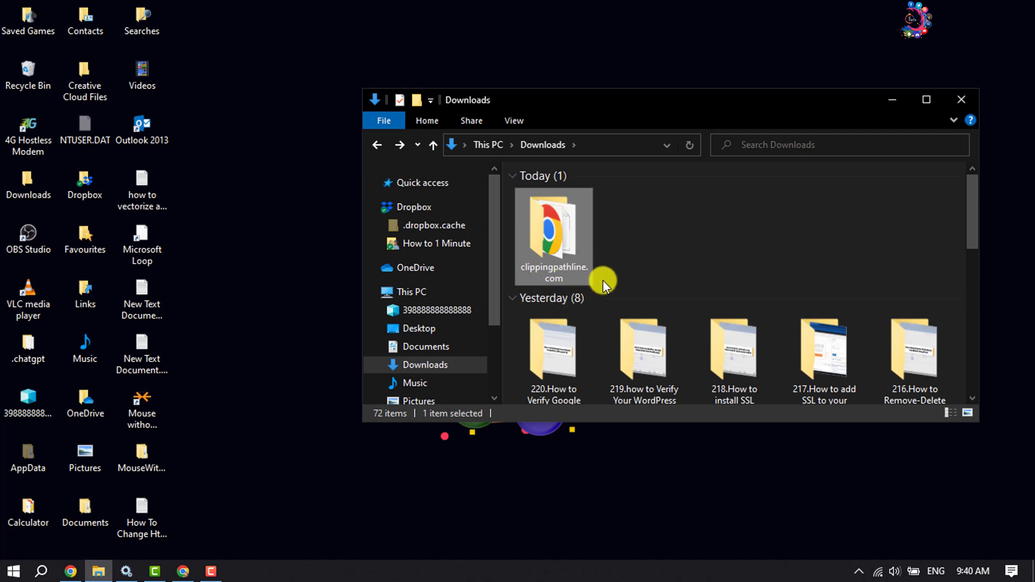
{"action": "left_click", "coordinate": [666, 242]}
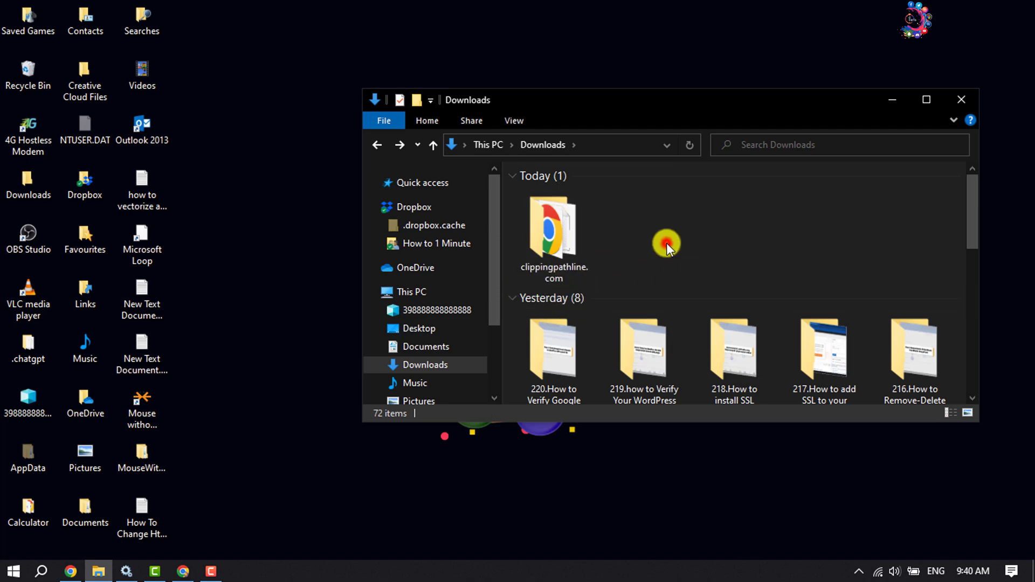
Step: In Google Drive, start a folder upload of clippingpathline.com from Downloads
{"action": "left_click", "coordinate": [183, 570]}
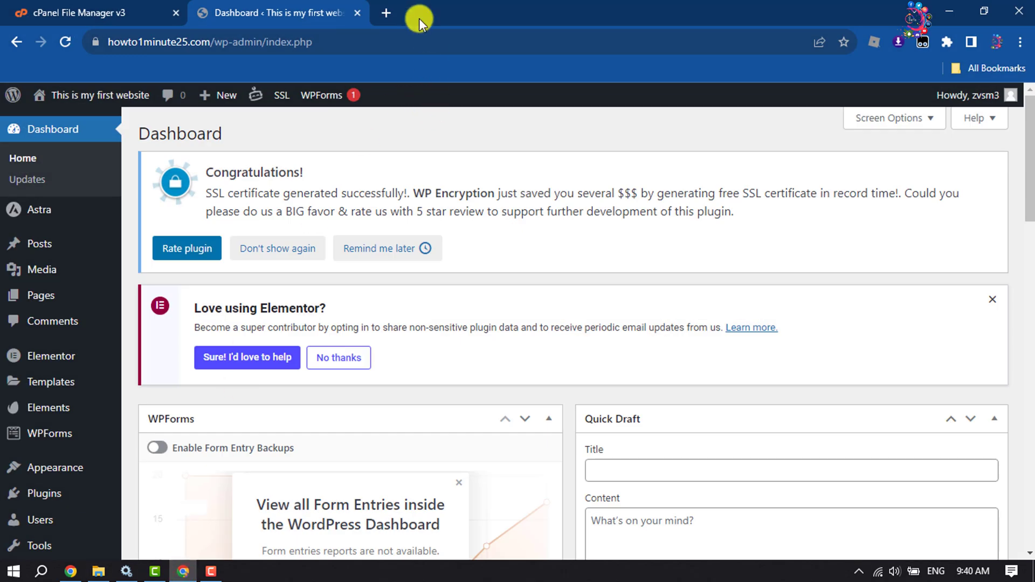
{"action": "left_click", "coordinate": [386, 12]}
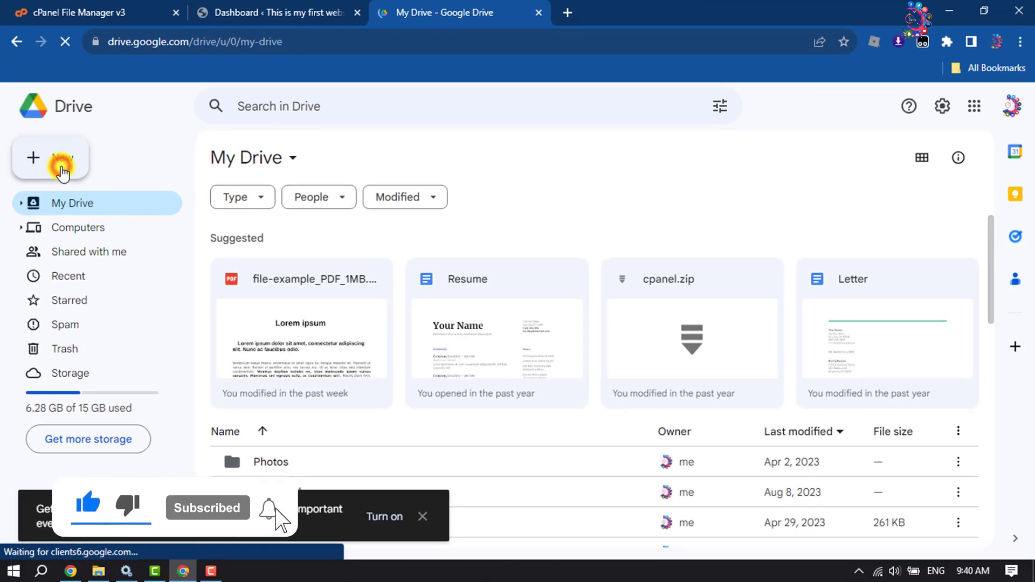
{"action": "left_click", "coordinate": [62, 169]}
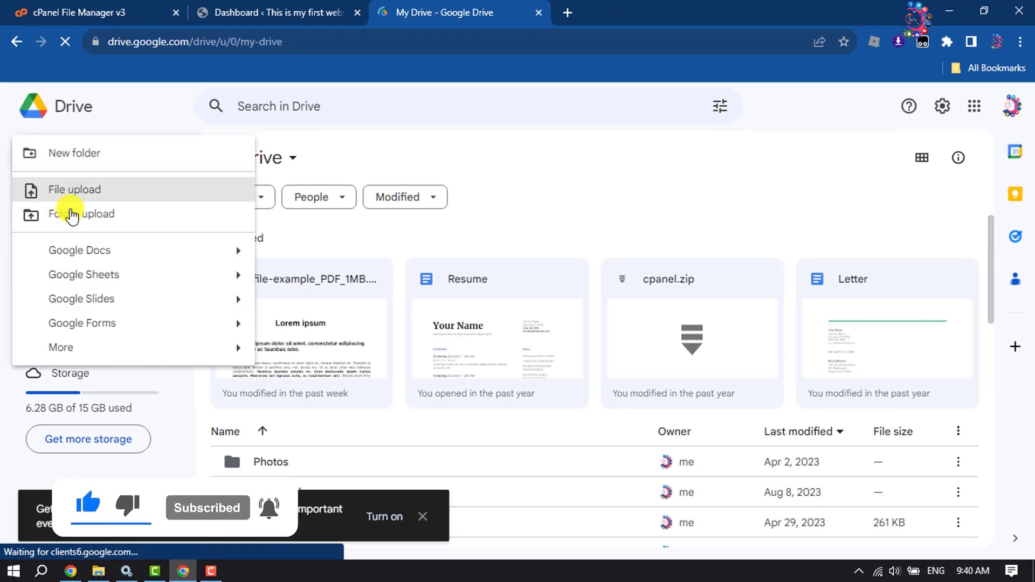
{"action": "left_click", "coordinate": [89, 219]}
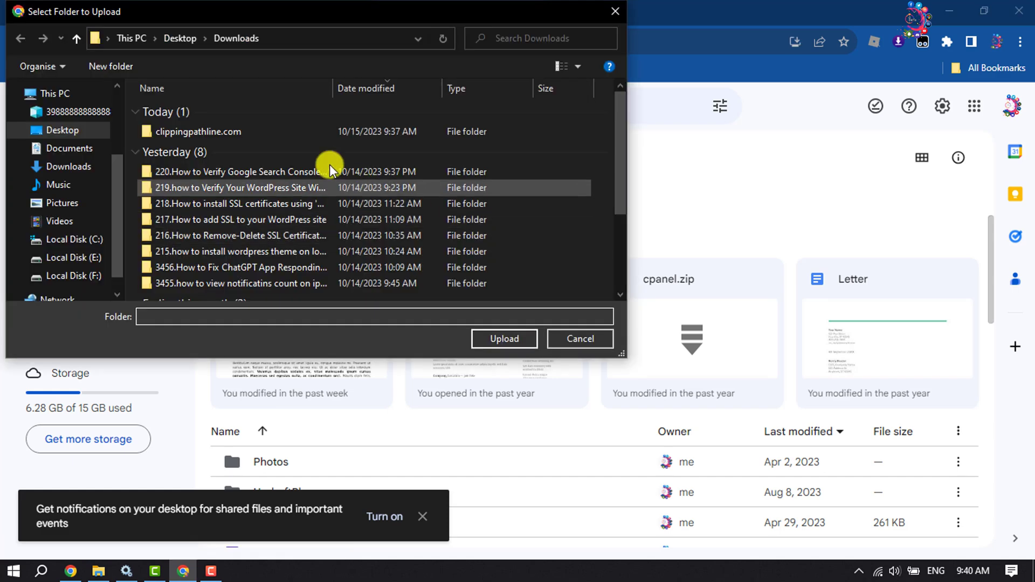
{"action": "left_click", "coordinate": [209, 133]}
{"action": "left_click", "coordinate": [492, 337]}
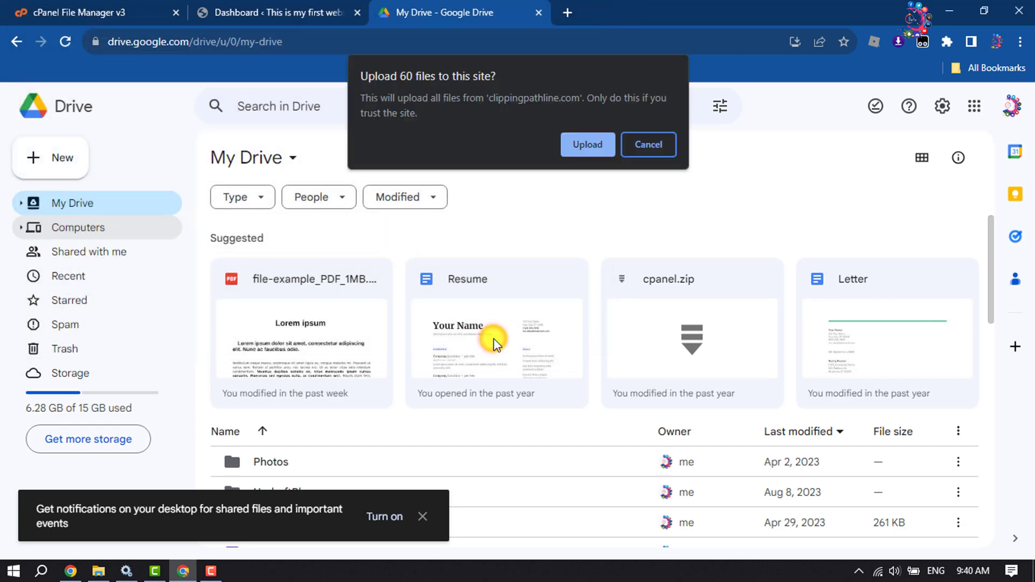
Step: Approve uploading all files of the clippingpathline.com folder to My Drive
{"action": "left_click", "coordinate": [579, 143]}
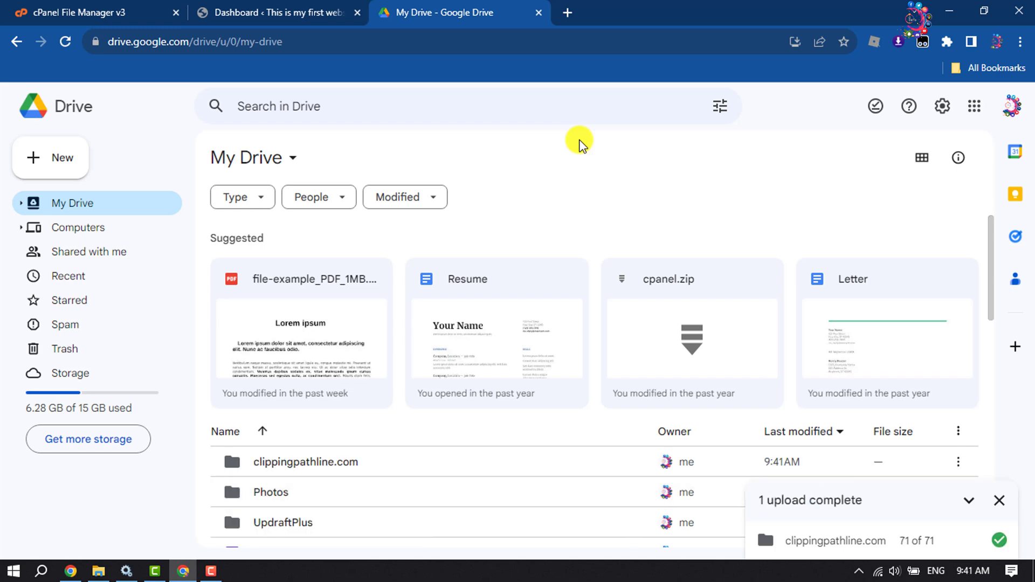
{"action": "scroll", "coordinate": [310, 475], "scroll_direction": "down", "scroll_amount": 2}
{"action": "scroll", "coordinate": [310, 475], "scroll_direction": "down", "scroll_amount": 2}
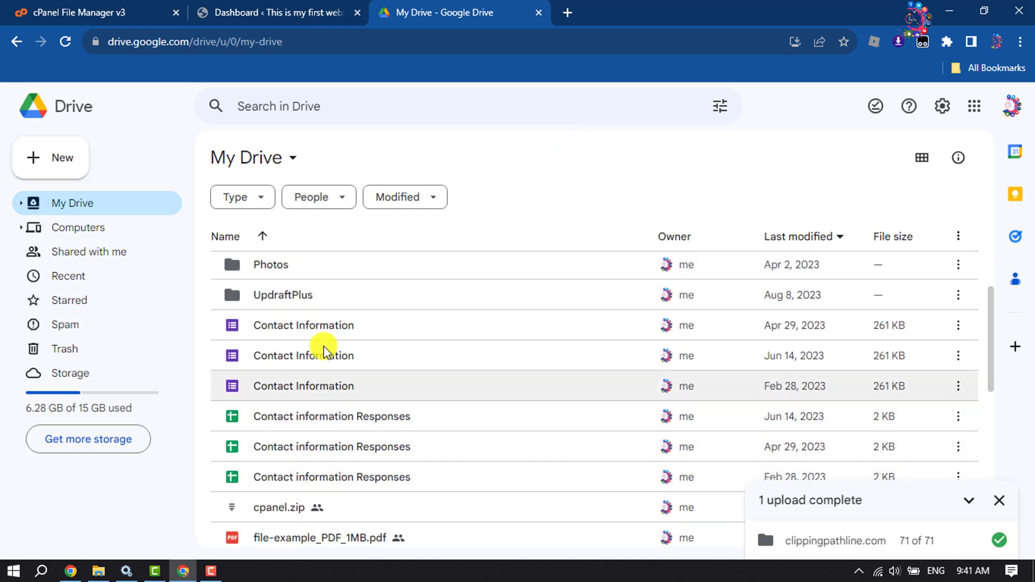
{"action": "scroll", "coordinate": [324, 330], "scroll_direction": "up", "scroll_amount": 1}
{"action": "right_click", "coordinate": [299, 312]}
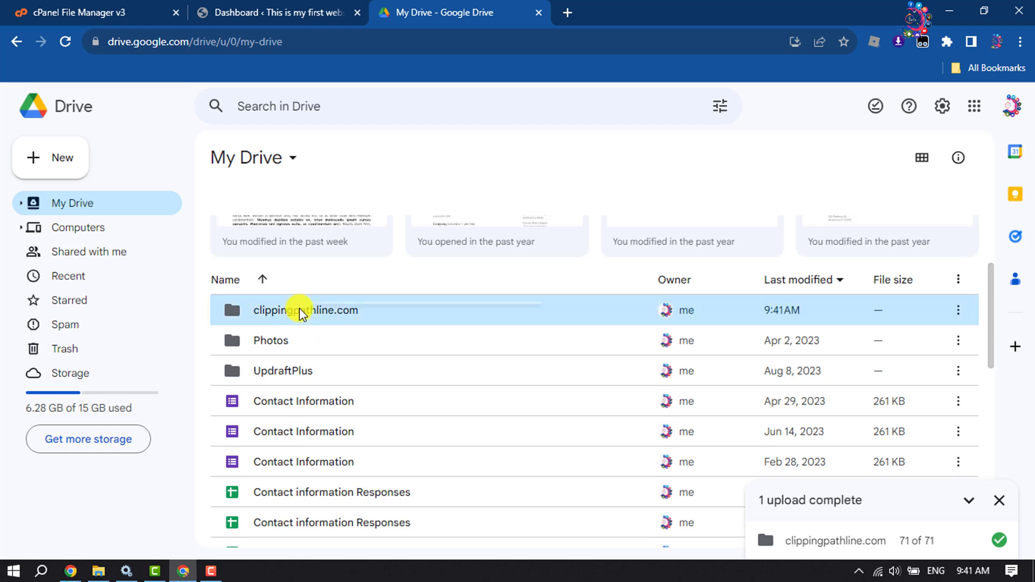
{"action": "left_click", "coordinate": [353, 398]}
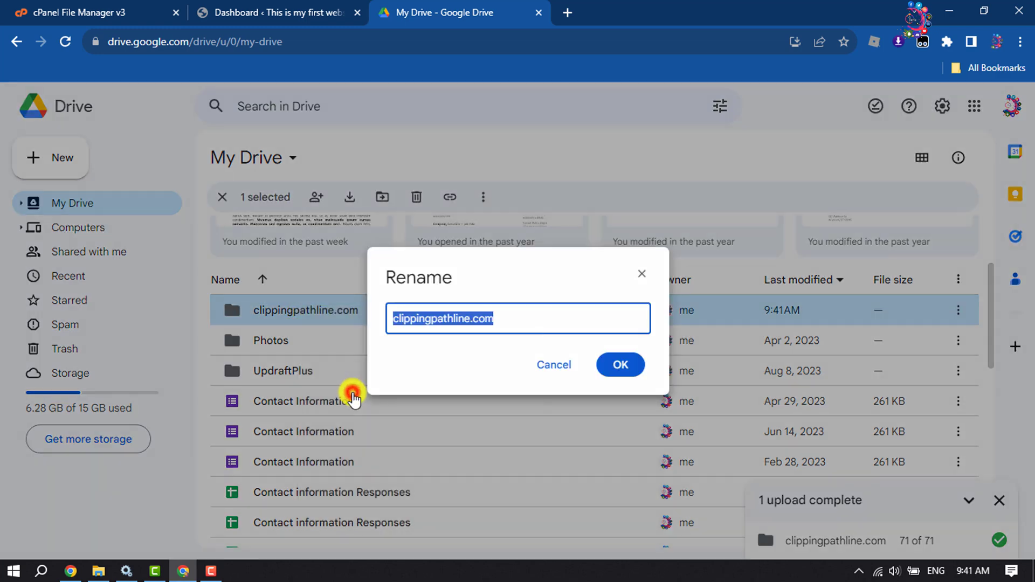
{"action": "left_click", "coordinate": [393, 318]}
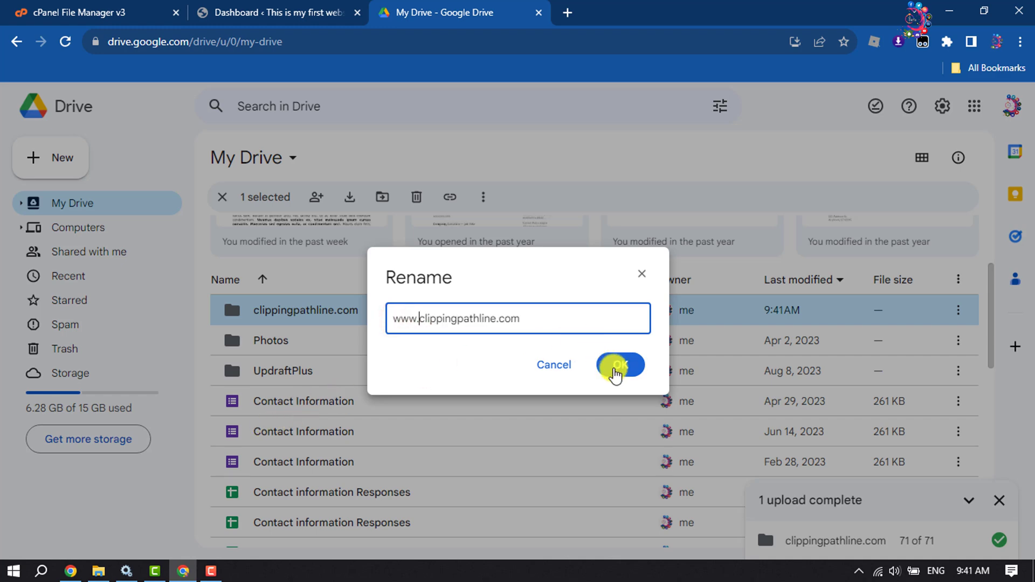
{"action": "left_click", "coordinate": [615, 368]}
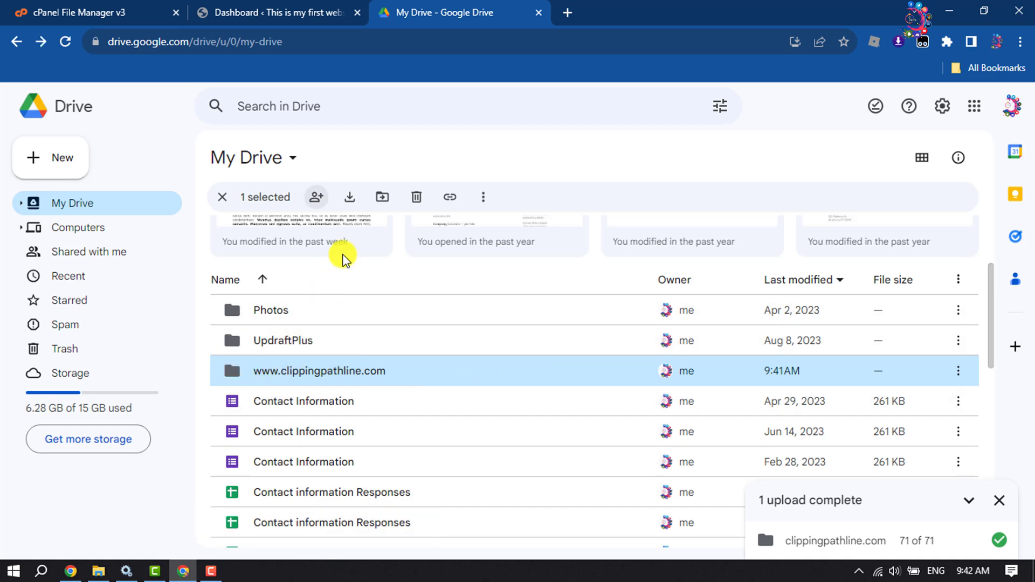
{"action": "left_click", "coordinate": [316, 198]}
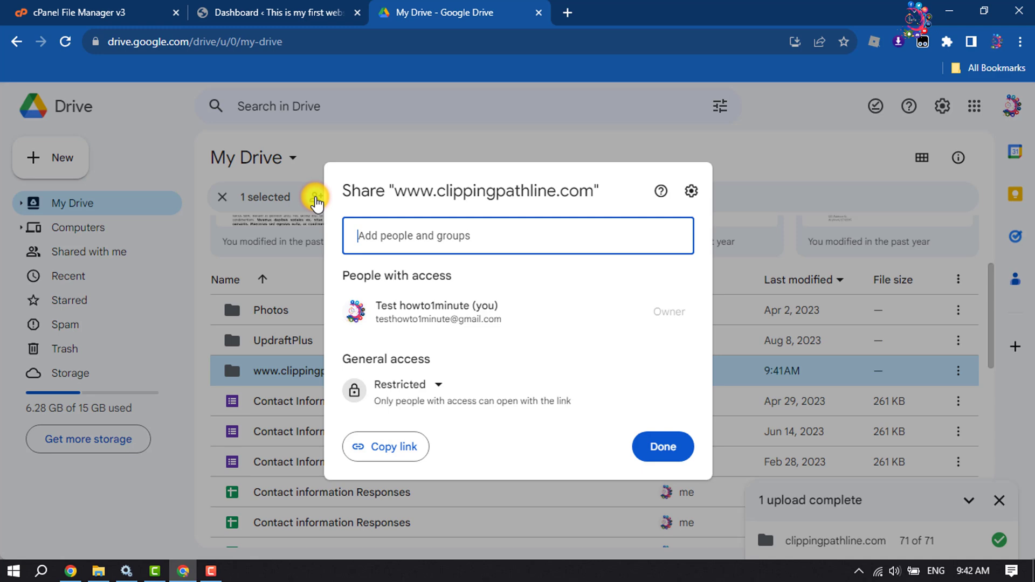
{"action": "left_click", "coordinate": [426, 390]}
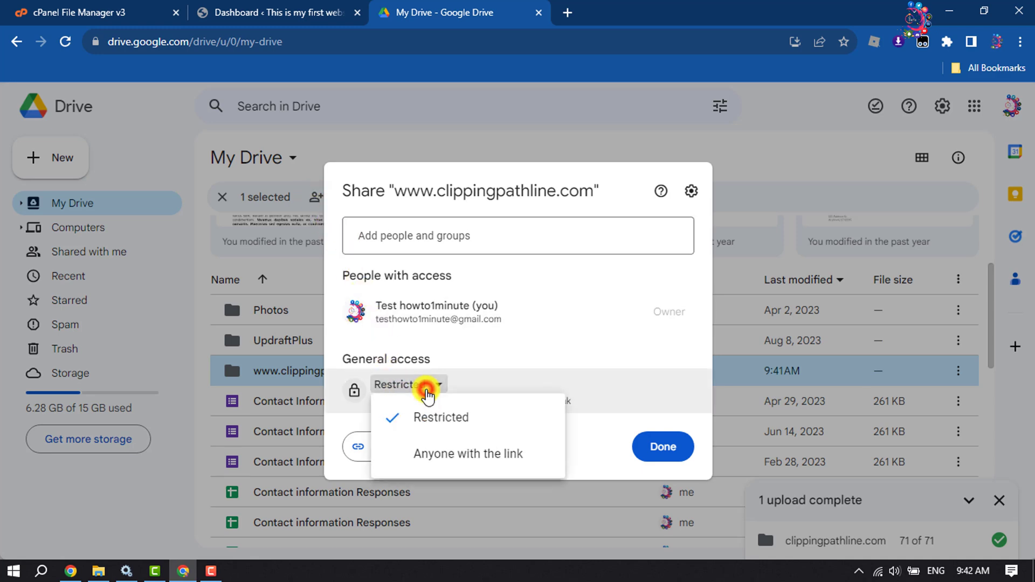
{"action": "left_click", "coordinate": [458, 456]}
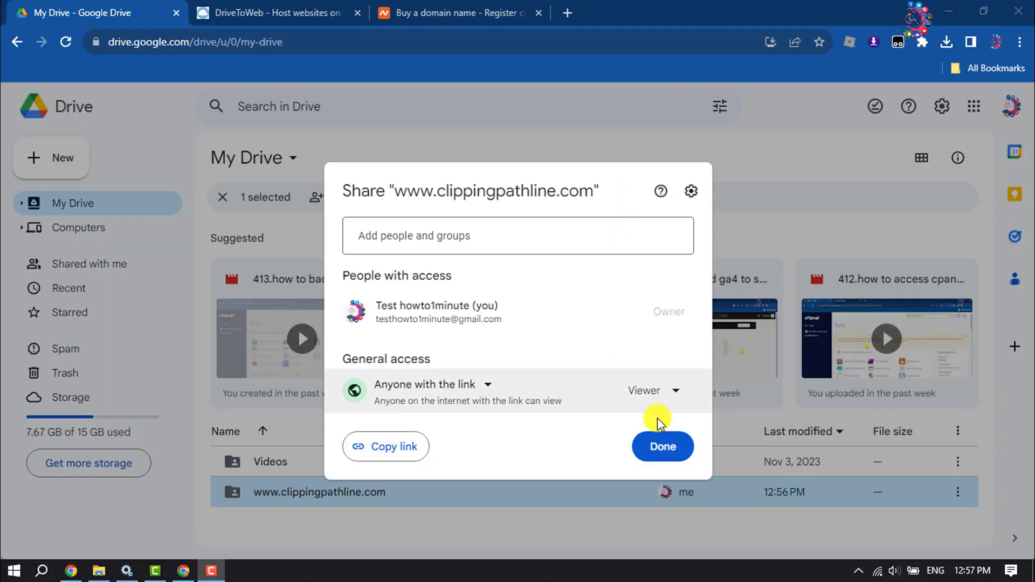
{"action": "left_click", "coordinate": [662, 447]}
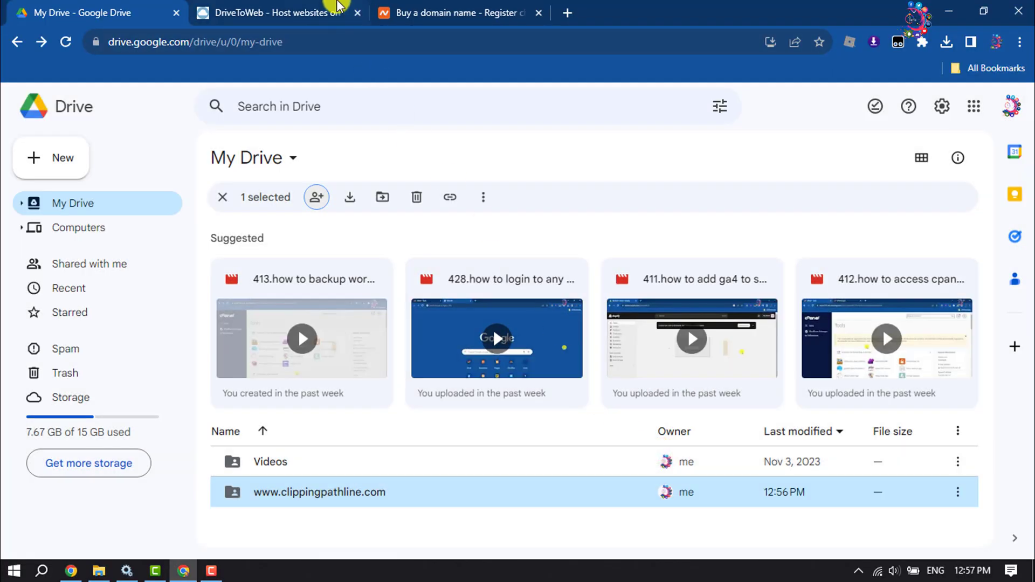
Step: Connect DriveToWeb to the Google account via Host on Google Drive and allow Drive access
{"action": "left_click", "coordinate": [334, 7]}
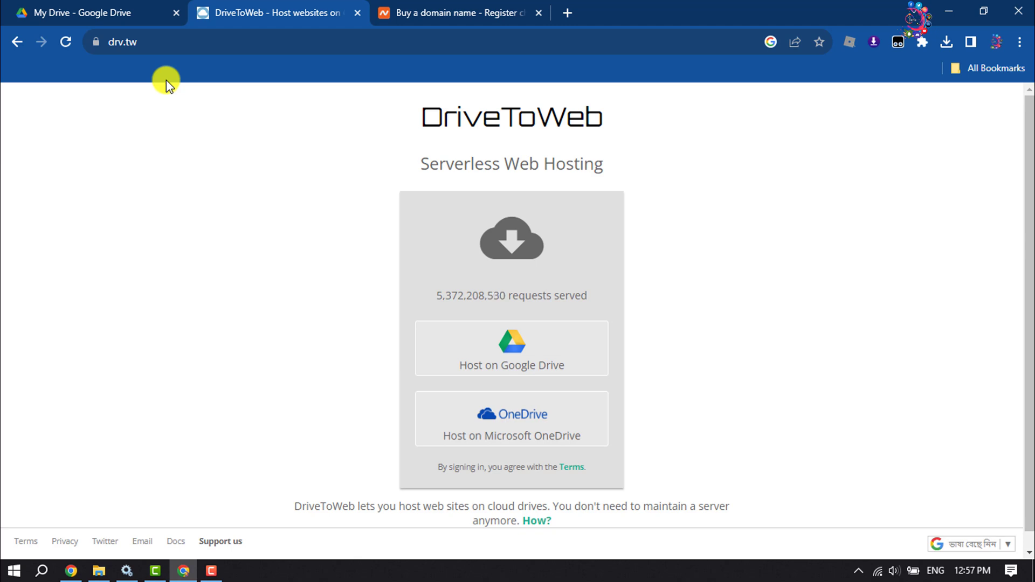
{"action": "left_click", "coordinate": [519, 366]}
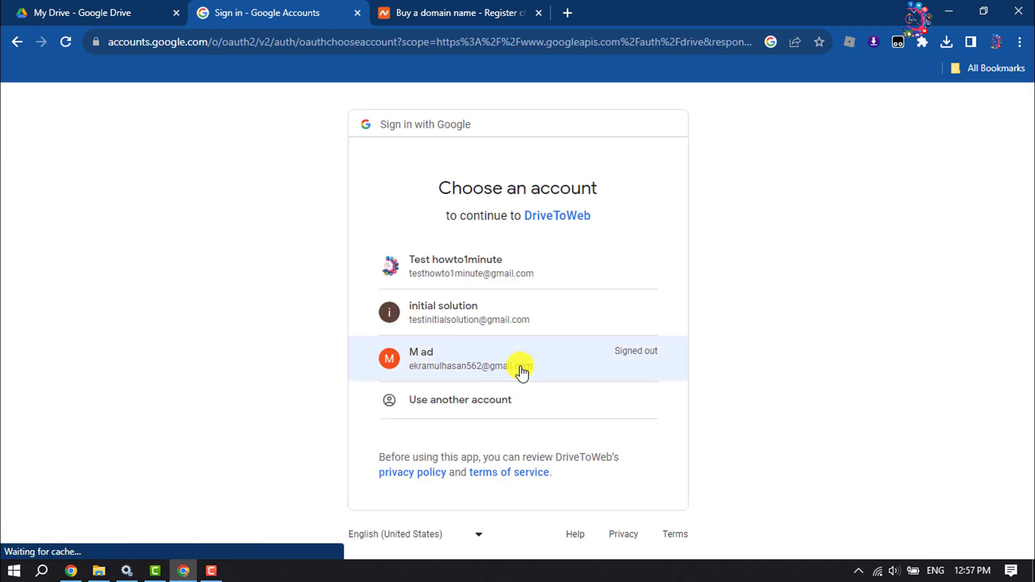
{"action": "left_click", "coordinate": [541, 275]}
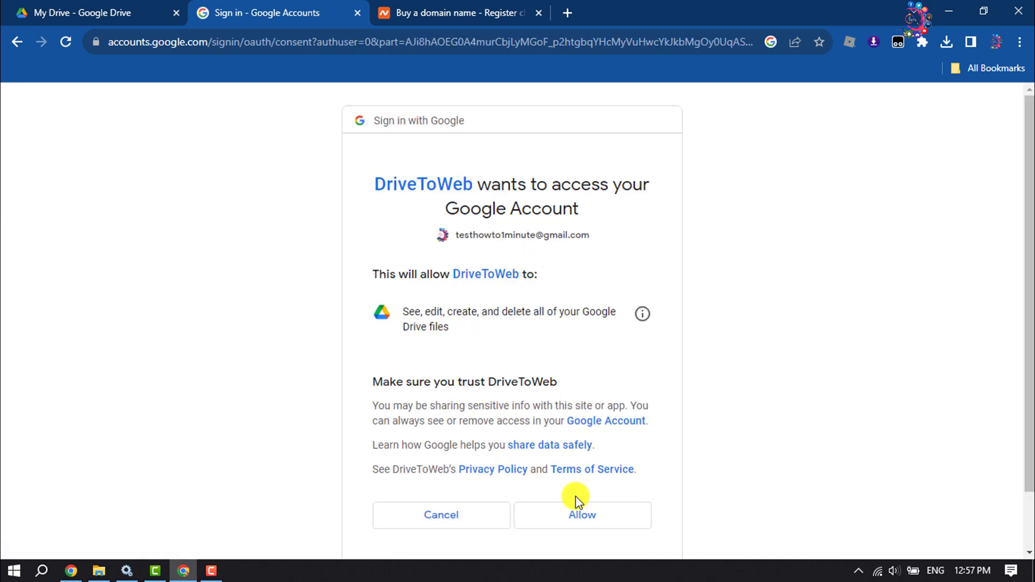
{"action": "left_click", "coordinate": [575, 516]}
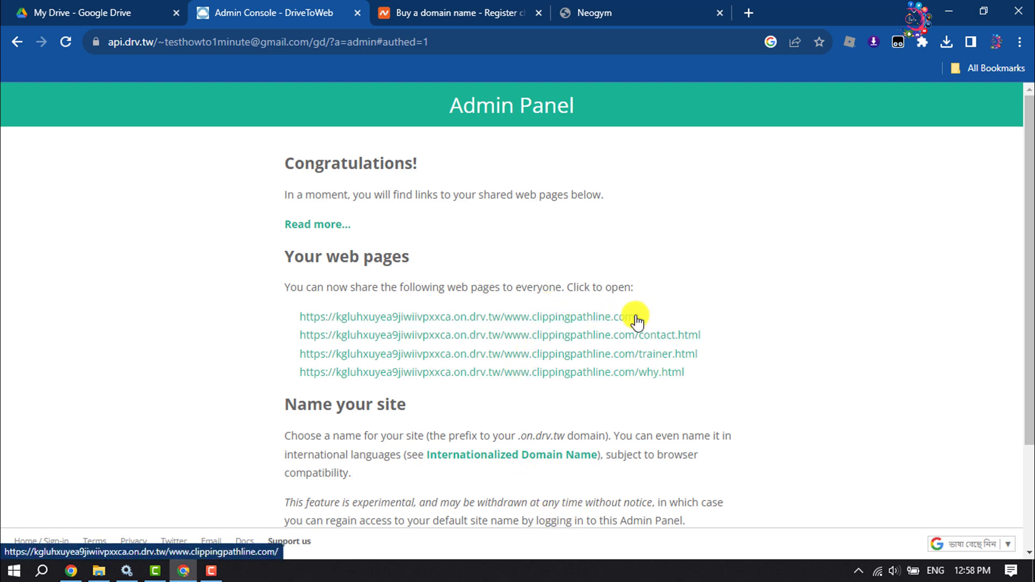
Step: Open the first hosted page link and scroll through the live Neogym homepage
{"action": "left_click", "coordinate": [408, 318]}
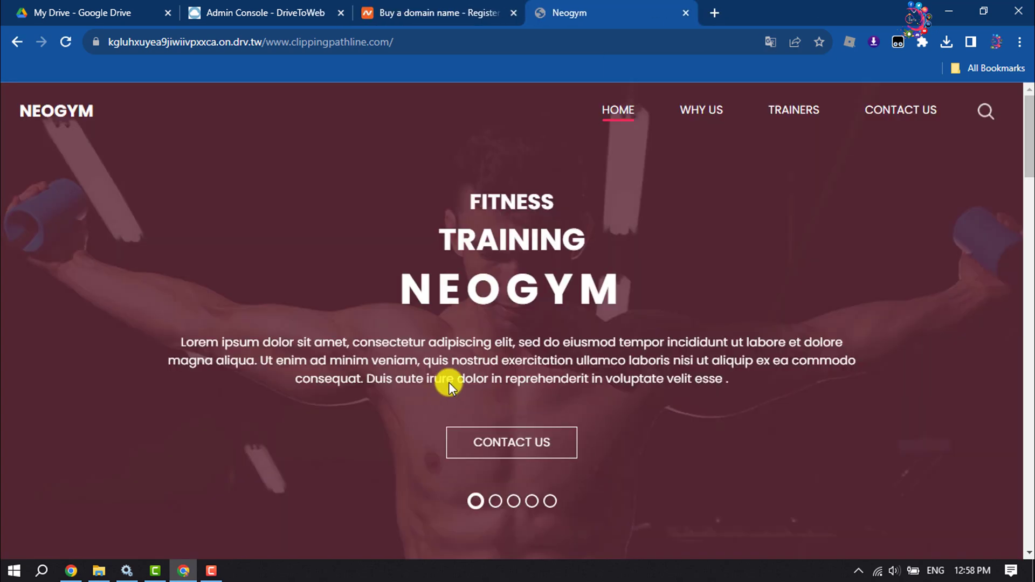
{"action": "scroll", "coordinate": [473, 340], "scroll_direction": "down", "scroll_amount": 15}
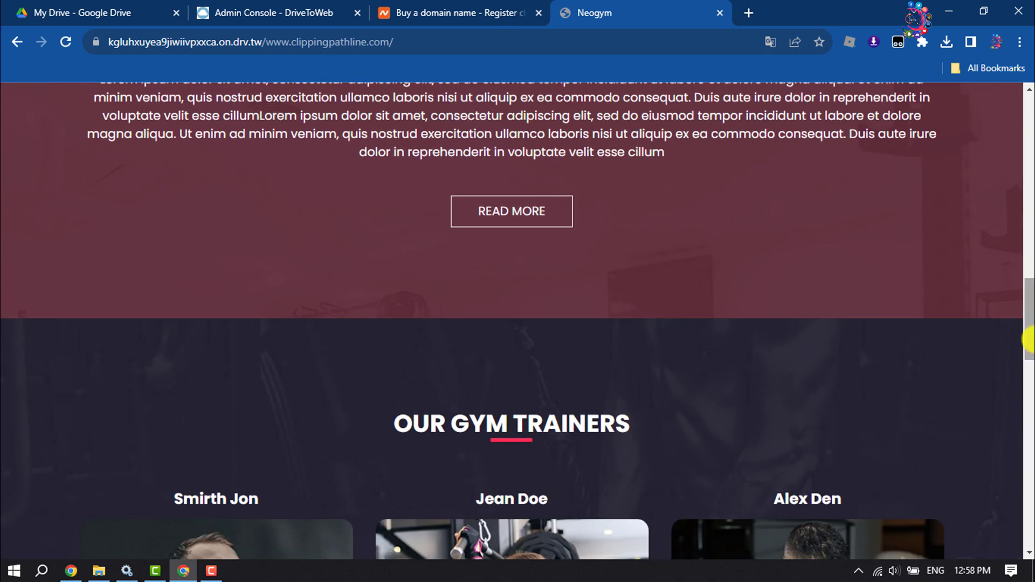
{"action": "mouse_move", "coordinate": [1026, 340]}
{"action": "left_mouse_down"}
{"action": "mouse_move", "coordinate": [1024, 531]}
{"action": "mouse_move", "coordinate": [1029, 122]}
{"action": "left_mouse_up"}
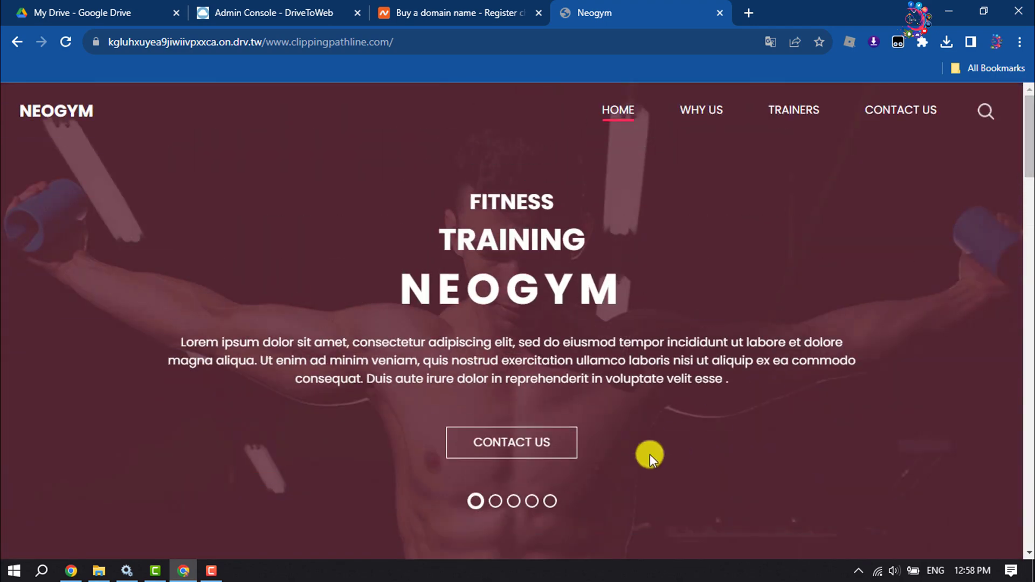
Step: Go to Namecheap's Domain List and open Manage for clippingpathline.com
{"action": "left_click", "coordinate": [114, 43]}
{"action": "left_click", "coordinate": [322, 214]}
{"action": "left_click", "coordinate": [483, 6]}
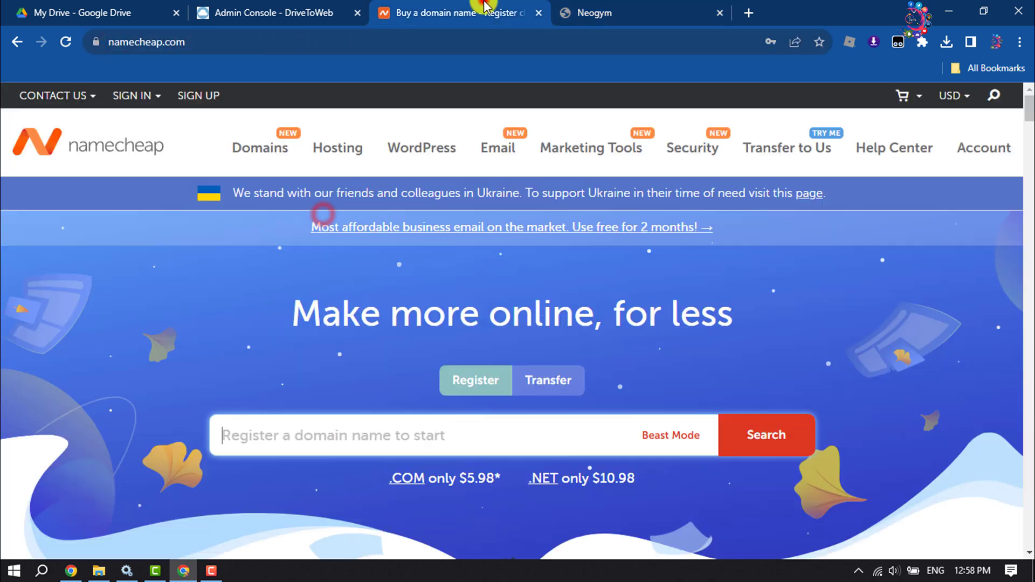
{"action": "mouse_move", "coordinate": [973, 147]}
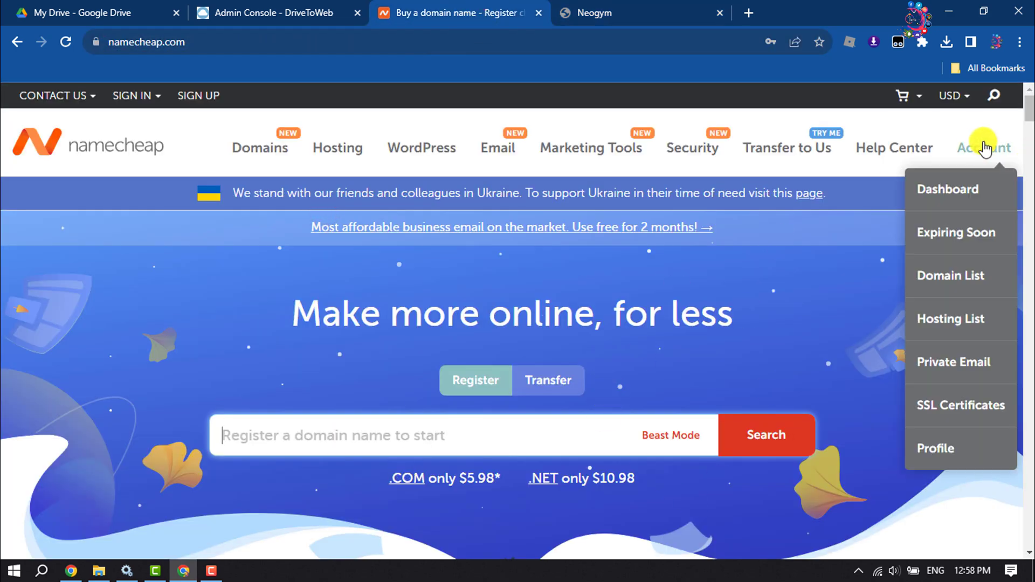
{"action": "left_click", "coordinate": [953, 268]}
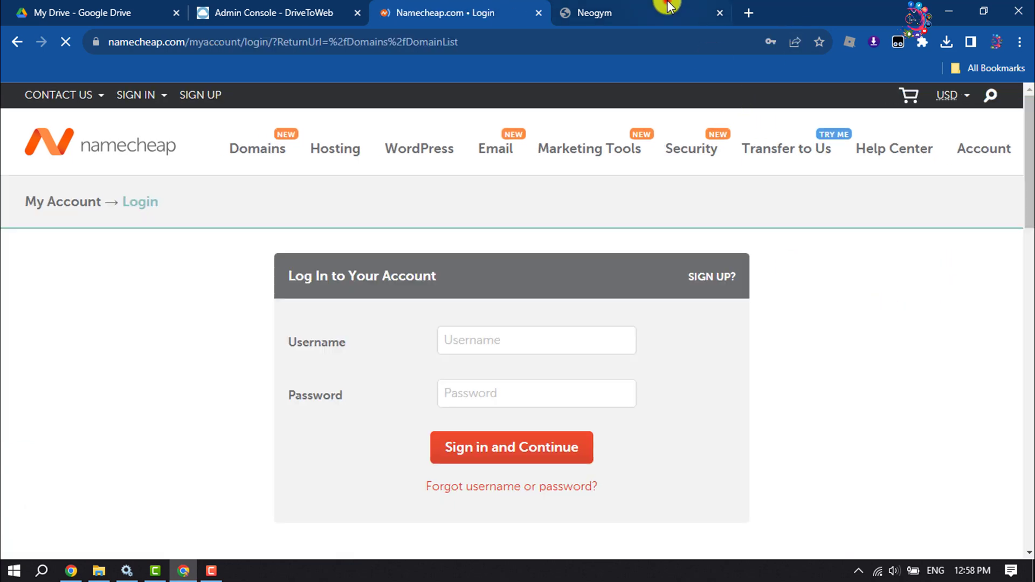
{"action": "left_click", "coordinate": [666, 6]}
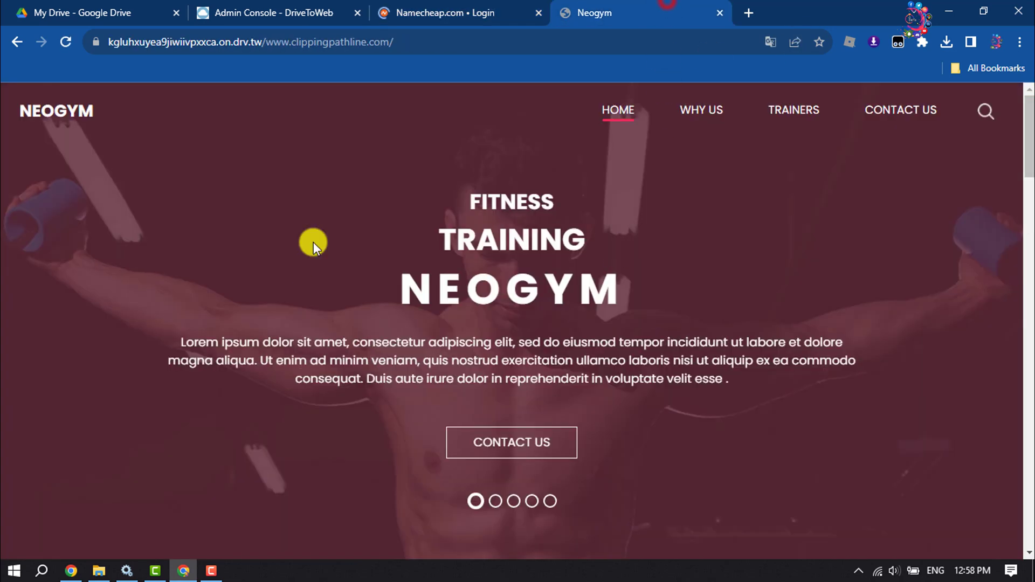
{"action": "left_click", "coordinate": [417, 5]}
{"action": "scroll", "coordinate": [513, 353], "scroll_direction": "down", "scroll_amount": 3}
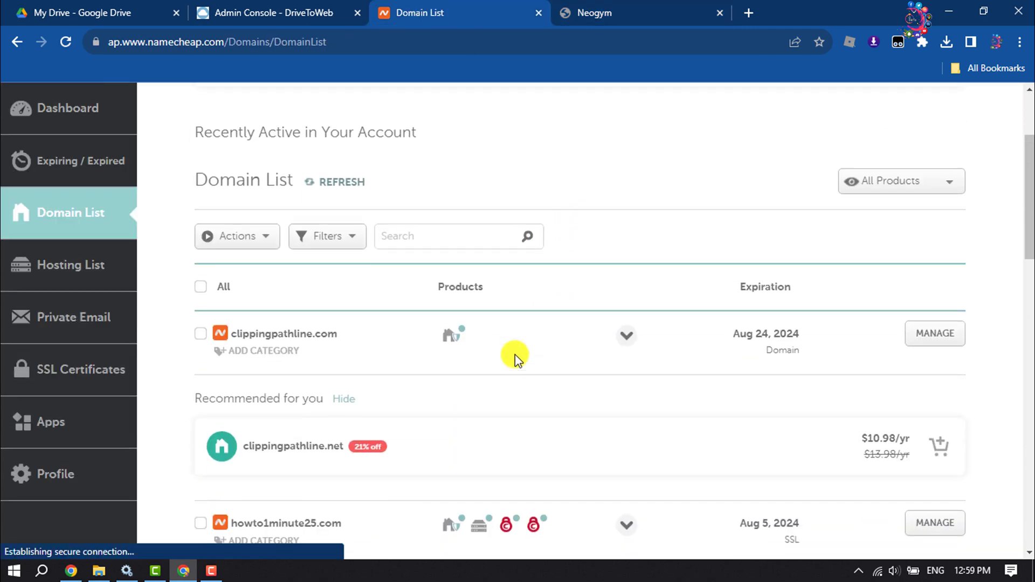
{"action": "scroll", "coordinate": [402, 457], "scroll_direction": "down", "scroll_amount": 1}
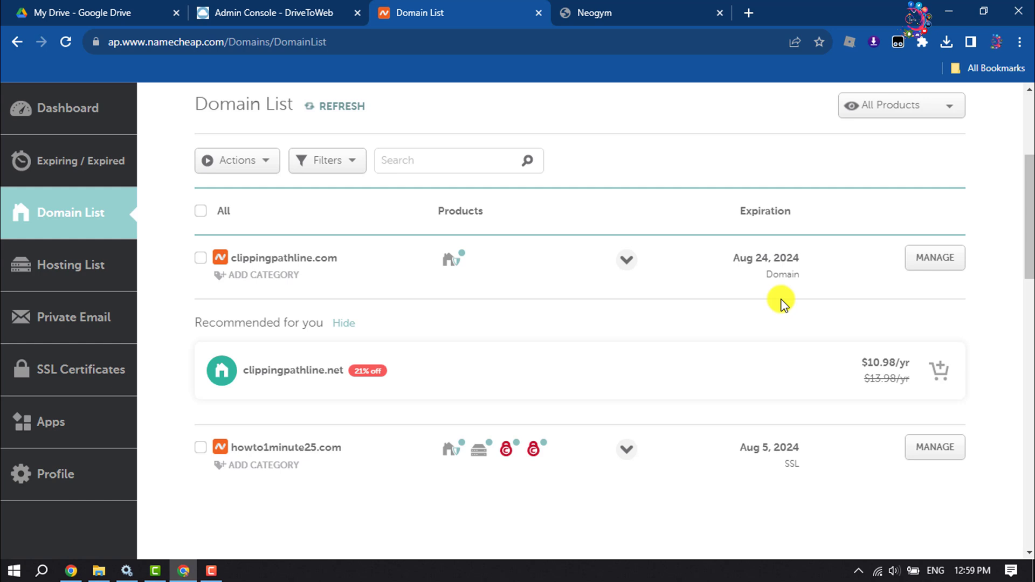
{"action": "left_click", "coordinate": [941, 264]}
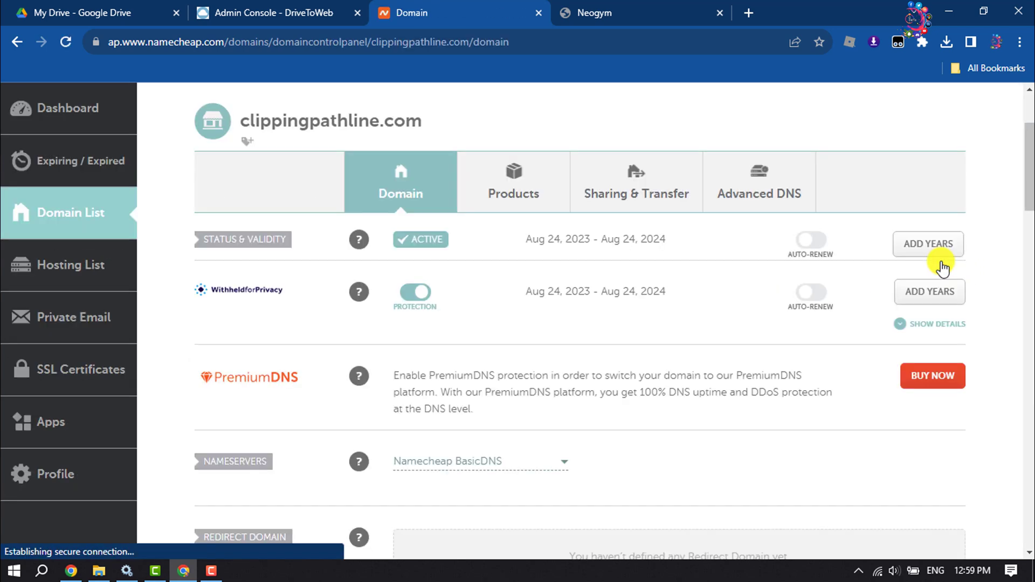
{"action": "scroll", "coordinate": [509, 399], "scroll_direction": "down", "scroll_amount": 1}
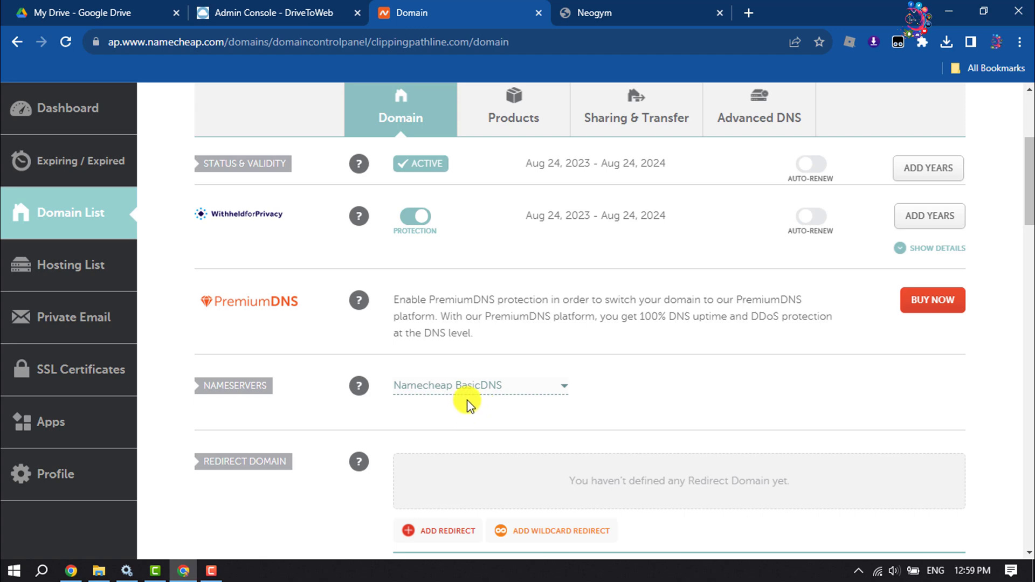
{"action": "scroll", "coordinate": [527, 321], "scroll_direction": "up", "scroll_amount": 1}
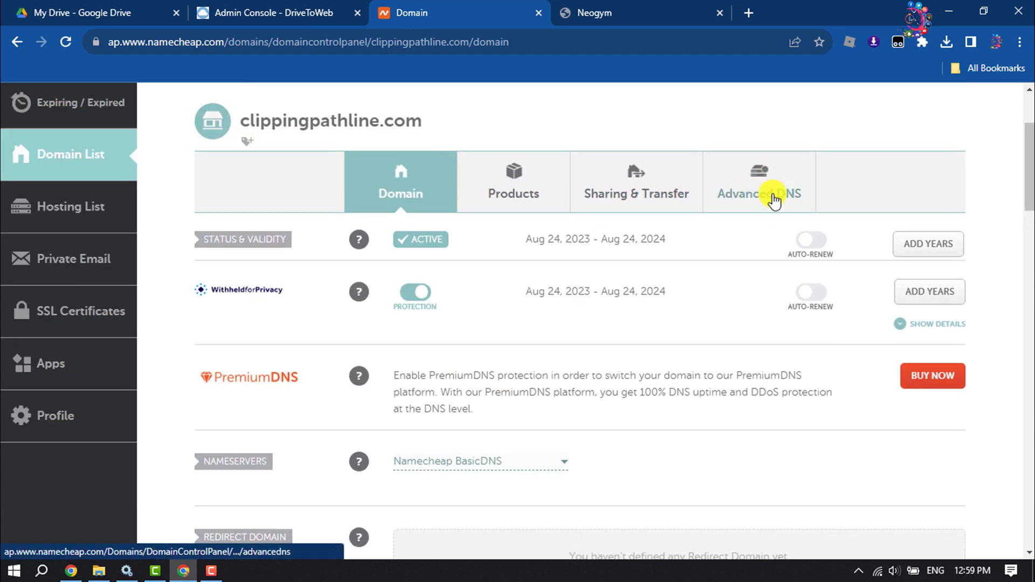
{"action": "left_click", "coordinate": [774, 201]}
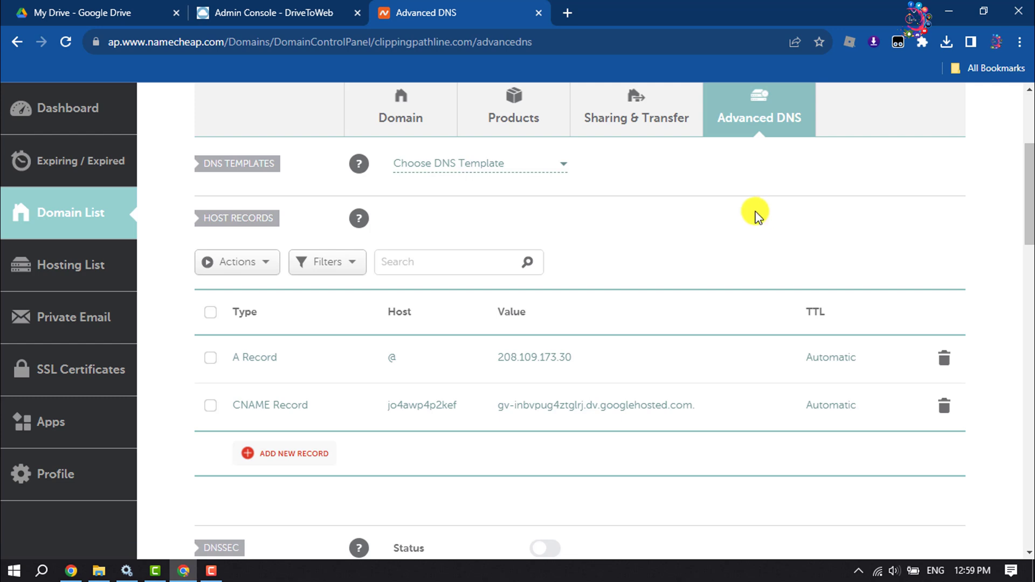
{"action": "left_click", "coordinate": [294, 455]}
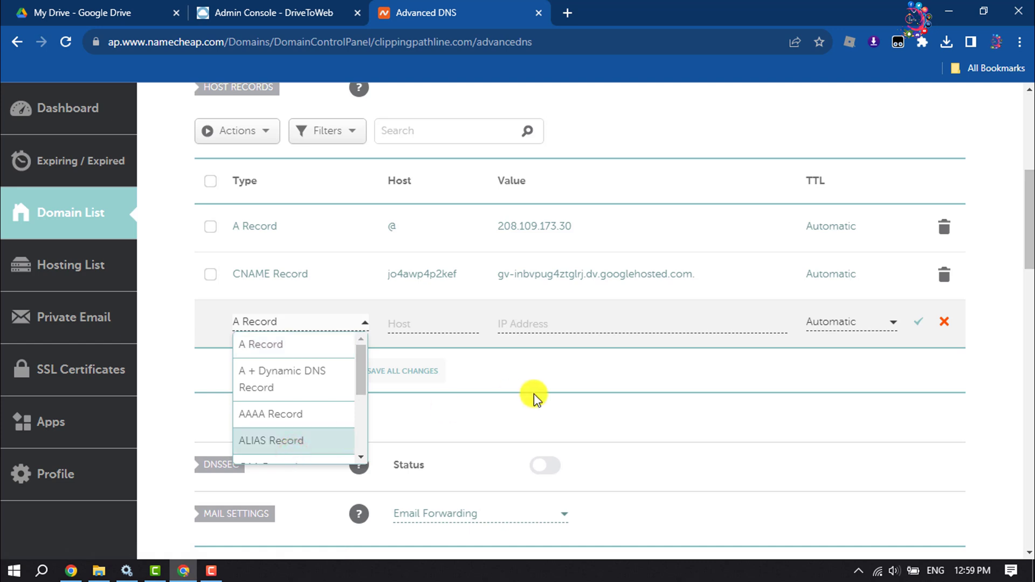
{"action": "scroll", "coordinate": [289, 399], "scroll_direction": "down", "scroll_amount": 2}
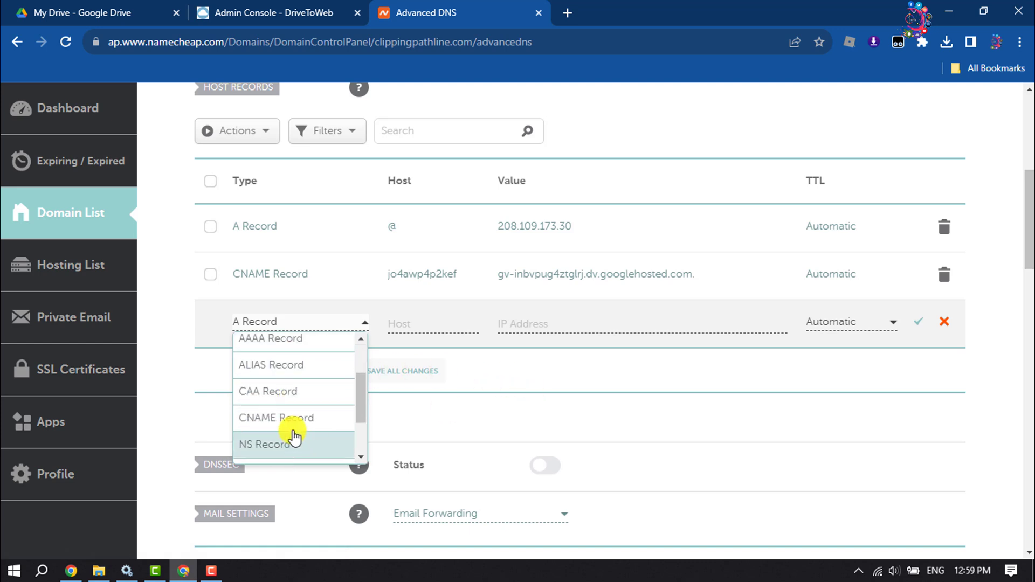
{"action": "left_click", "coordinate": [274, 426]}
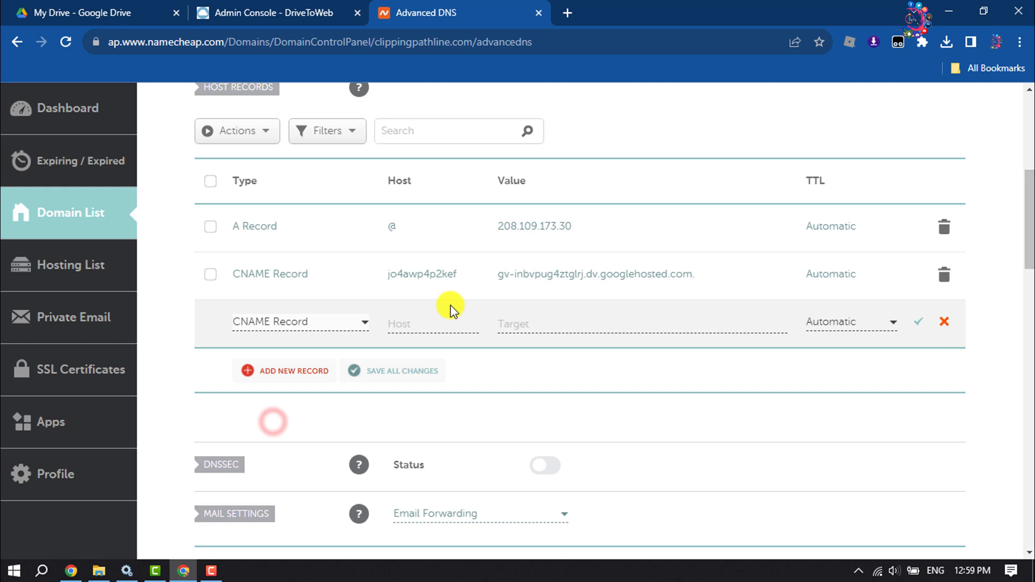
{"action": "left_click", "coordinate": [421, 320]}
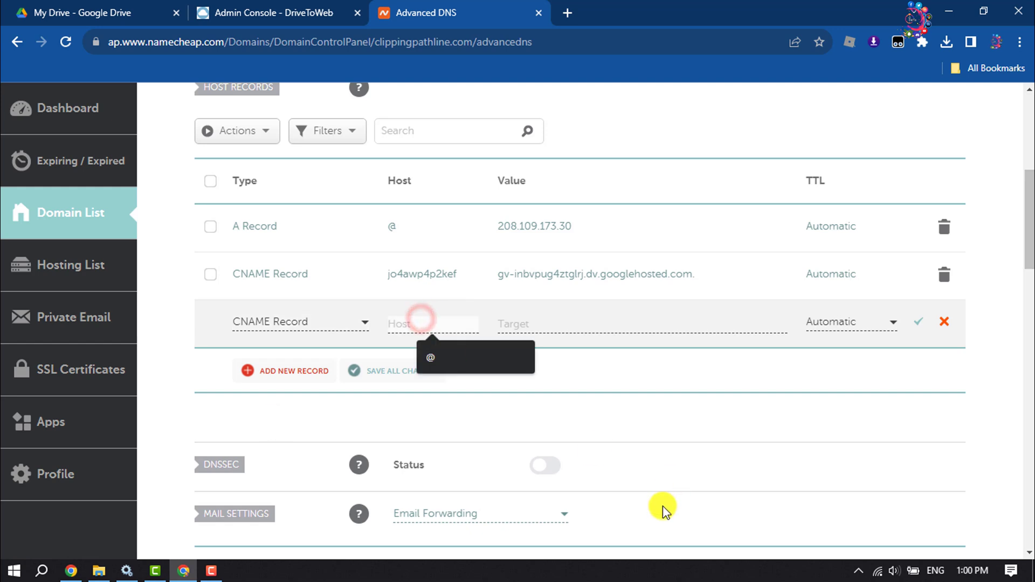
{"action": "type", "text": "www"}
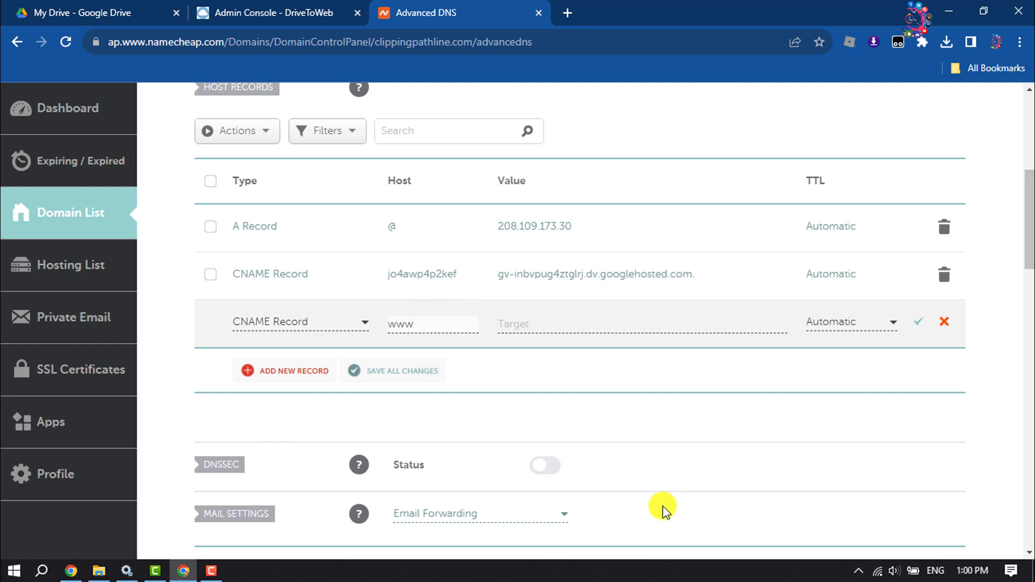
Step: Copy the hosted site's DriveToWeb address to use as the record's target
{"action": "left_click", "coordinate": [519, 323]}
{"action": "left_click", "coordinate": [276, 8]}
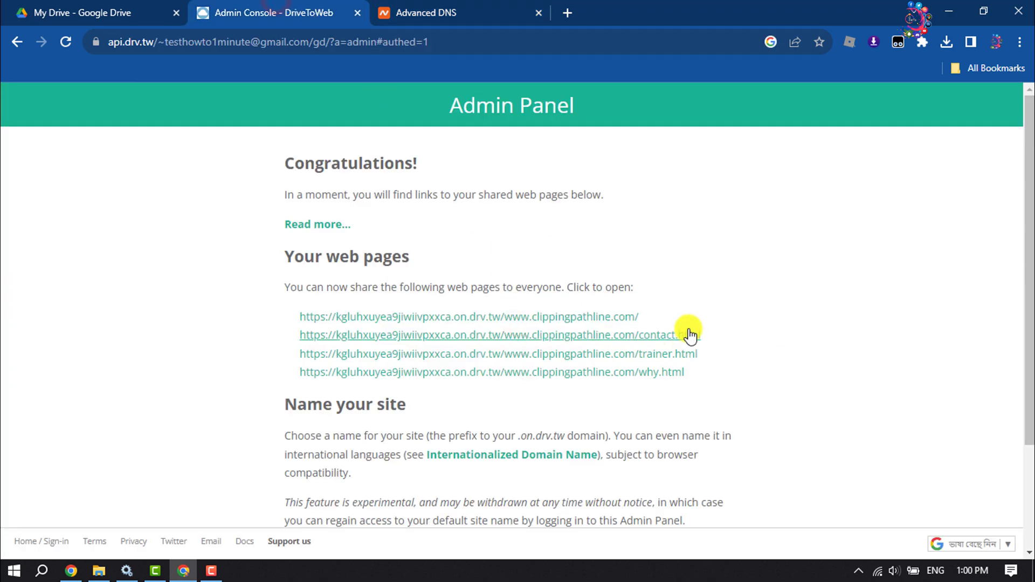
{"action": "left_click_drag", "start_coordinate": [647, 315], "coordinate": [297, 314]}
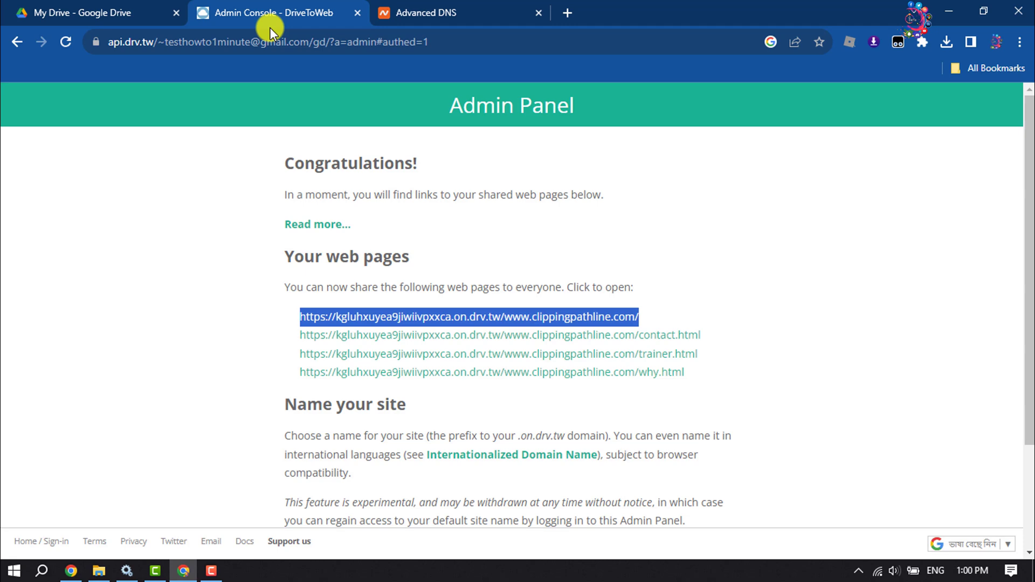
{"action": "left_click", "coordinate": [502, 13]}
Step: Set the target to kgluhxuyea9jiwiivpxxca.on.drv.tw with TTL 30 min and save the record
{"action": "type", "text": "xuyea9jiwiivpxxca.on.drv.tw/www.clippingpathline.com/"}
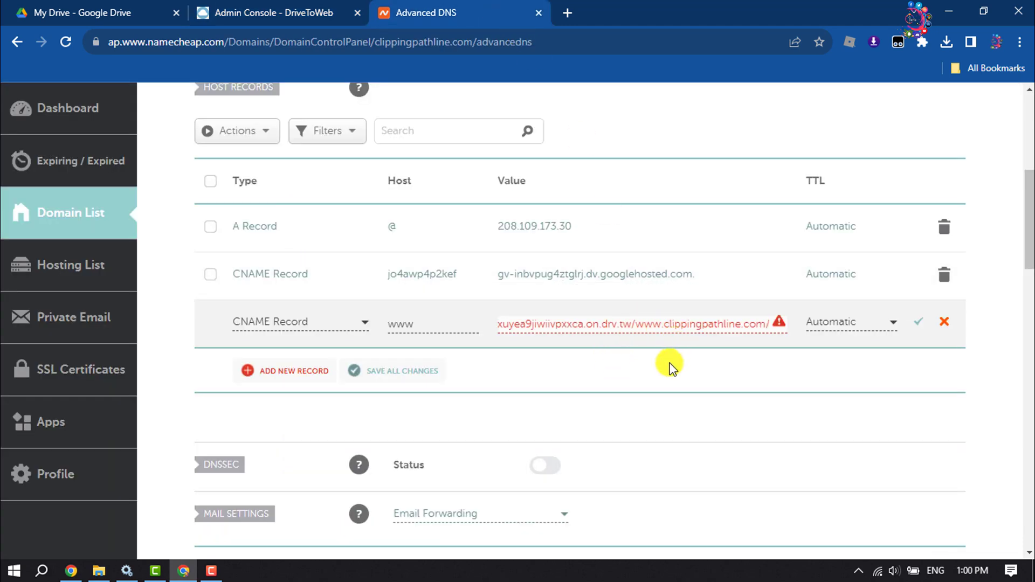
{"action": "left_click_drag", "start_coordinate": [632, 325], "coordinate": [830, 320]}
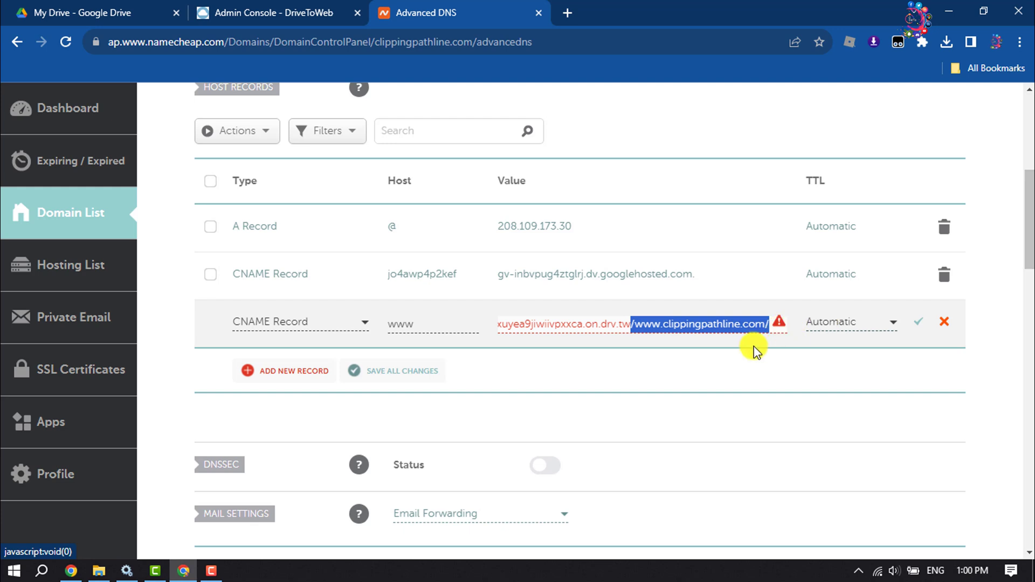
{"action": "key", "text": "BackSpace"}
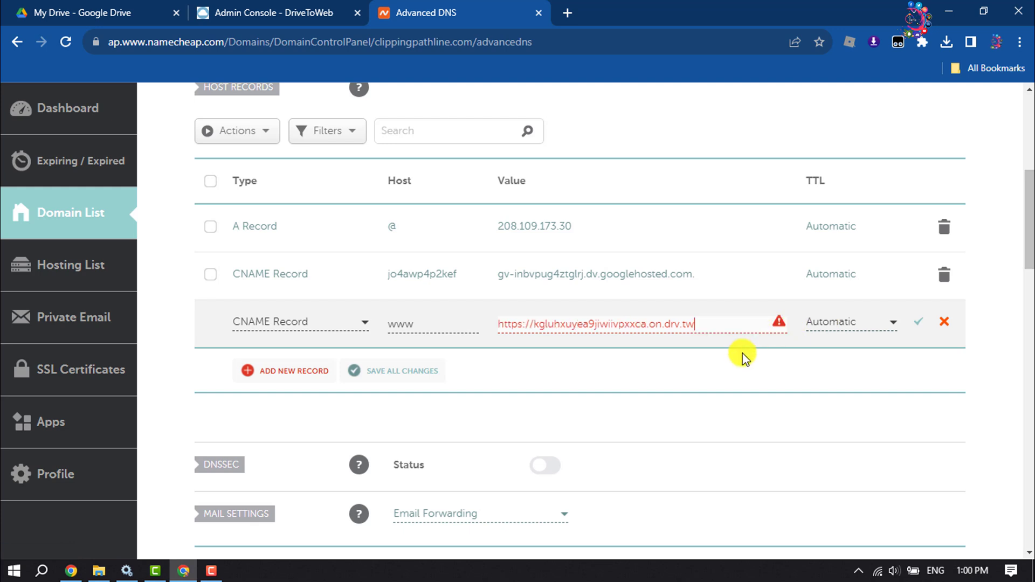
{"action": "left_click_drag", "start_coordinate": [534, 324], "coordinate": [469, 323]}
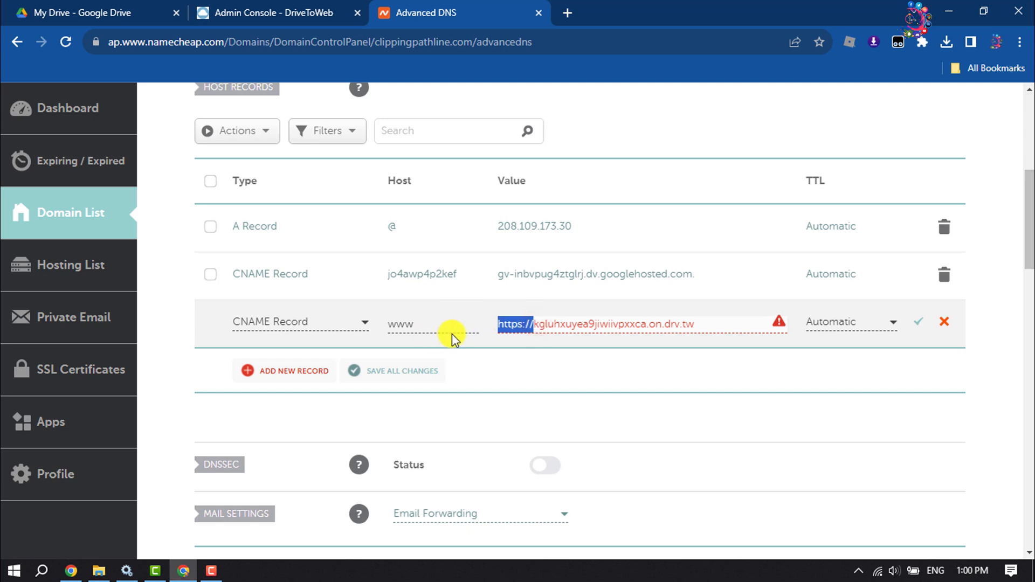
{"action": "key", "text": "BackSpace"}
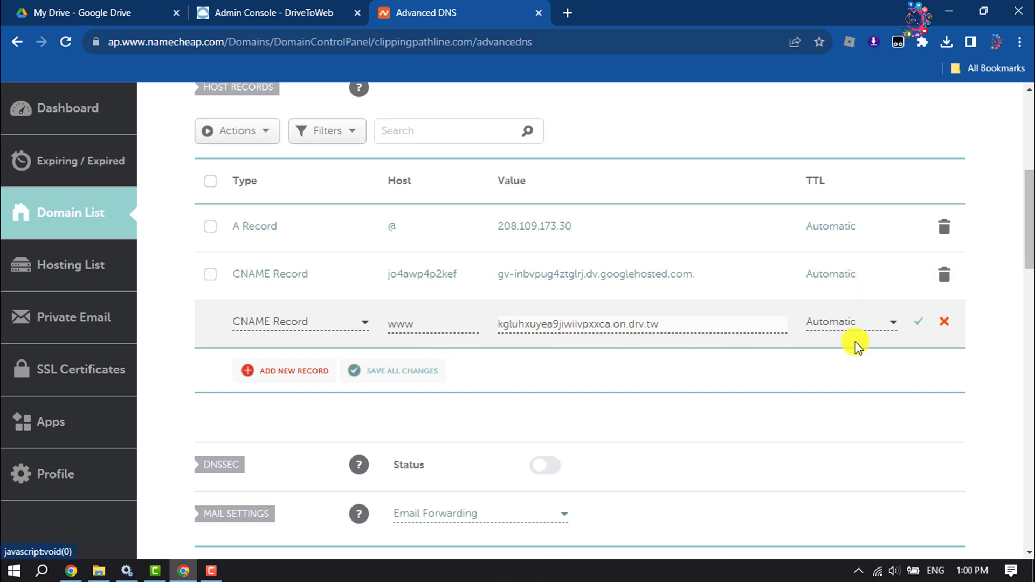
{"action": "left_click", "coordinate": [859, 325]}
{"action": "left_click", "coordinate": [831, 399]}
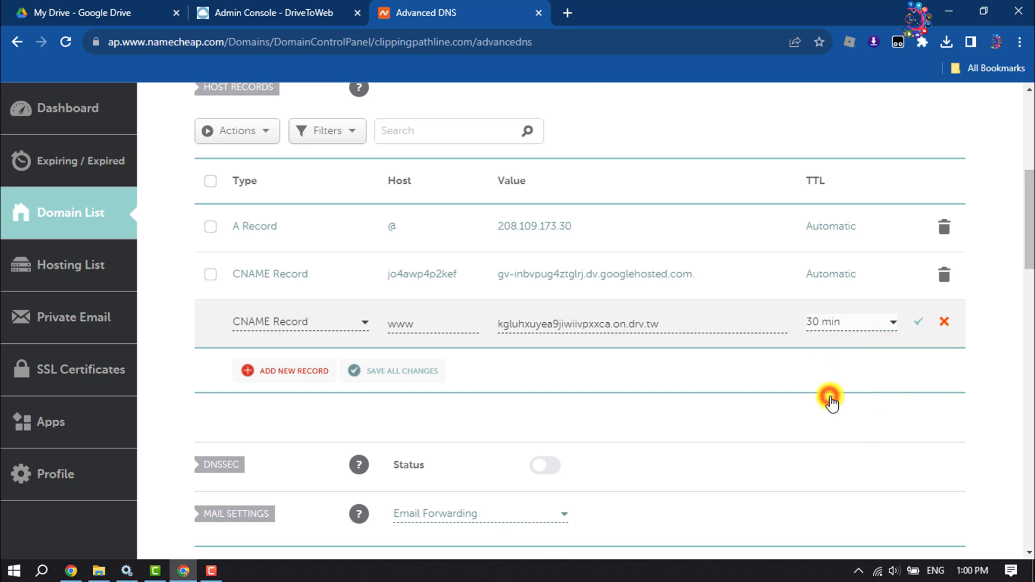
{"action": "left_click", "coordinate": [921, 321]}
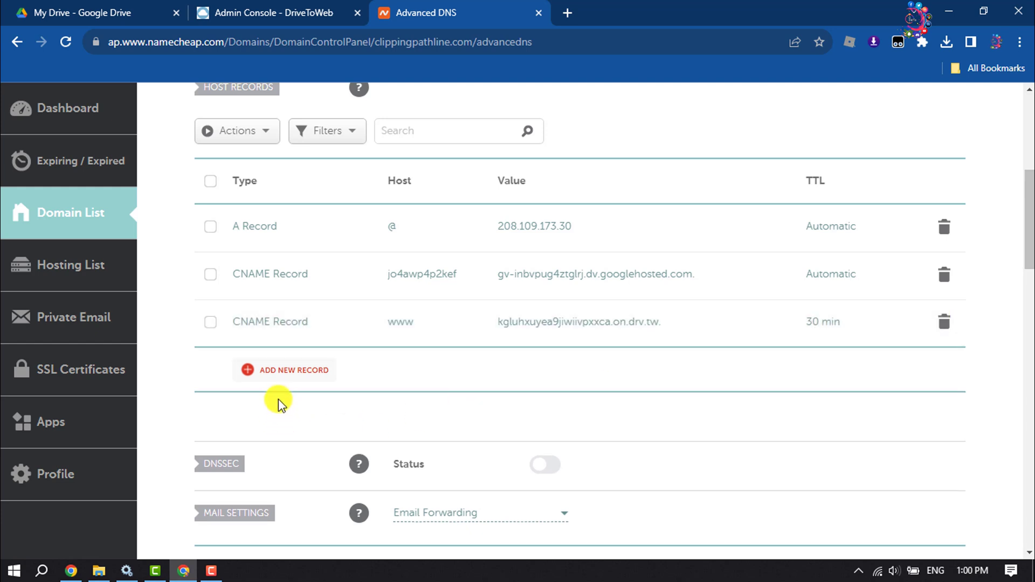
{"action": "left_click", "coordinate": [282, 372]}
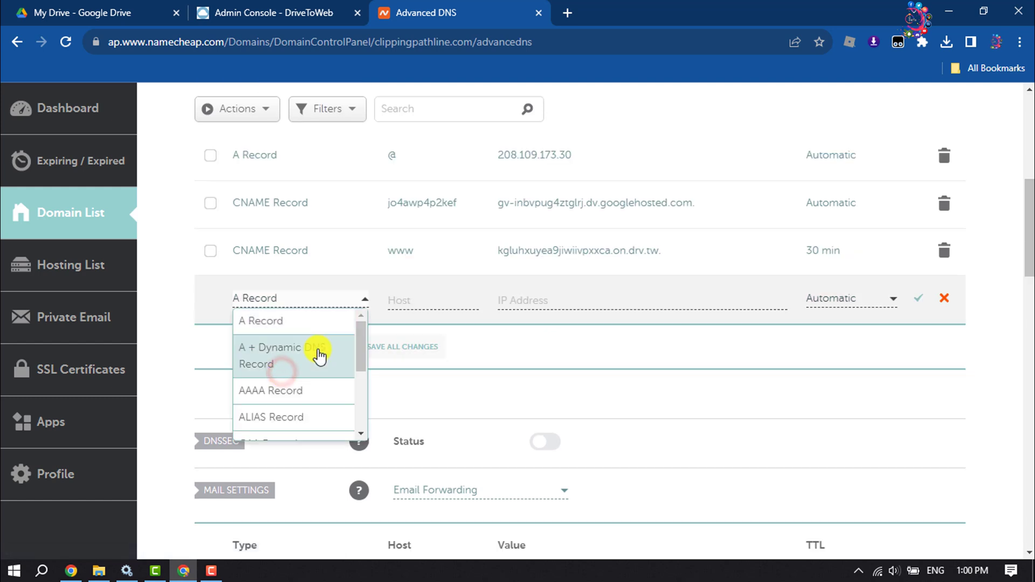
{"action": "scroll", "coordinate": [318, 353], "scroll_direction": "down", "scroll_amount": 5}
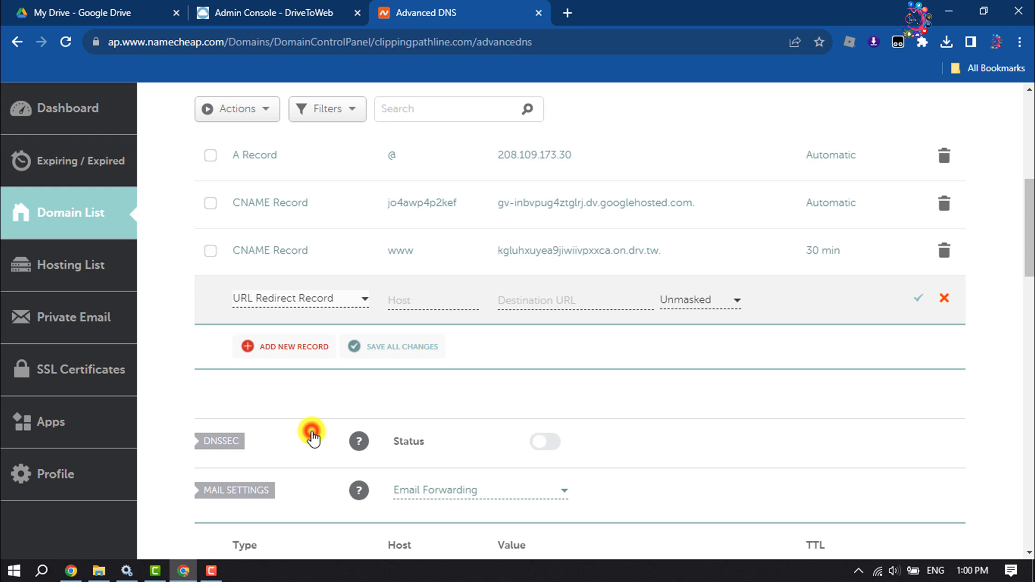
{"action": "scroll", "coordinate": [398, 293], "scroll_direction": "up", "scroll_amount": 2}
{"action": "left_click", "coordinate": [402, 400]}
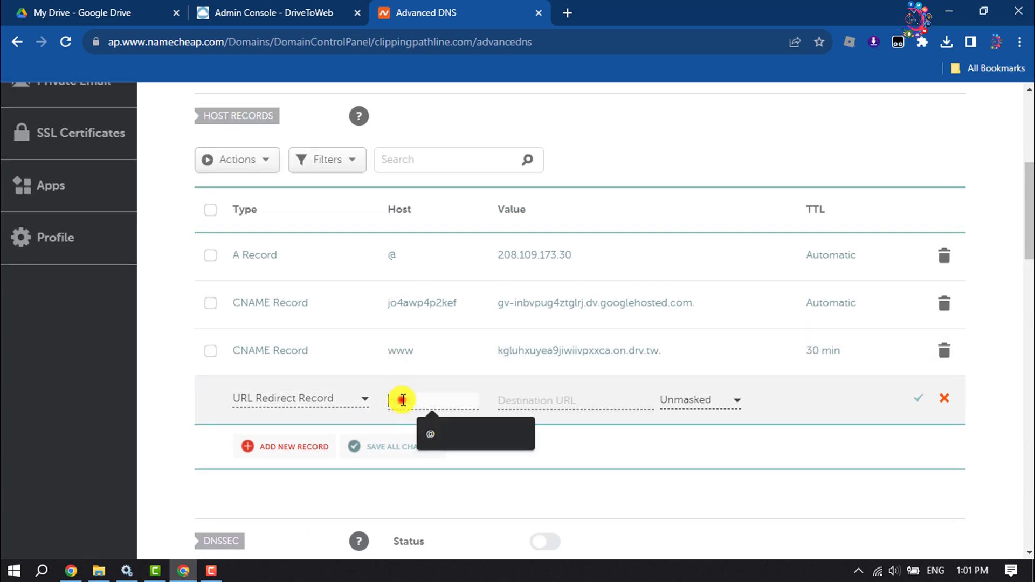
{"action": "type", "text": "@"}
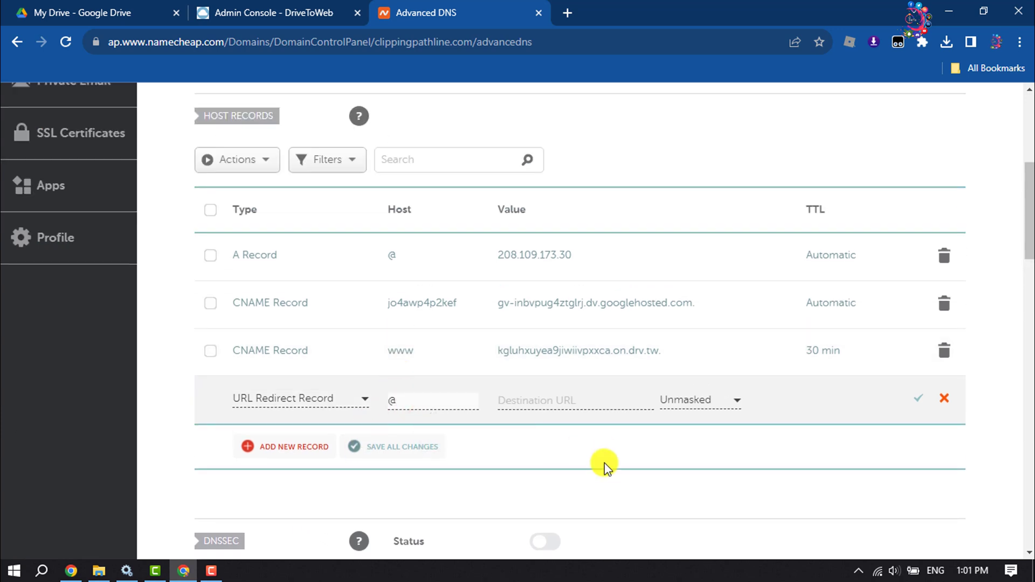
{"action": "left_click", "coordinate": [536, 401]}
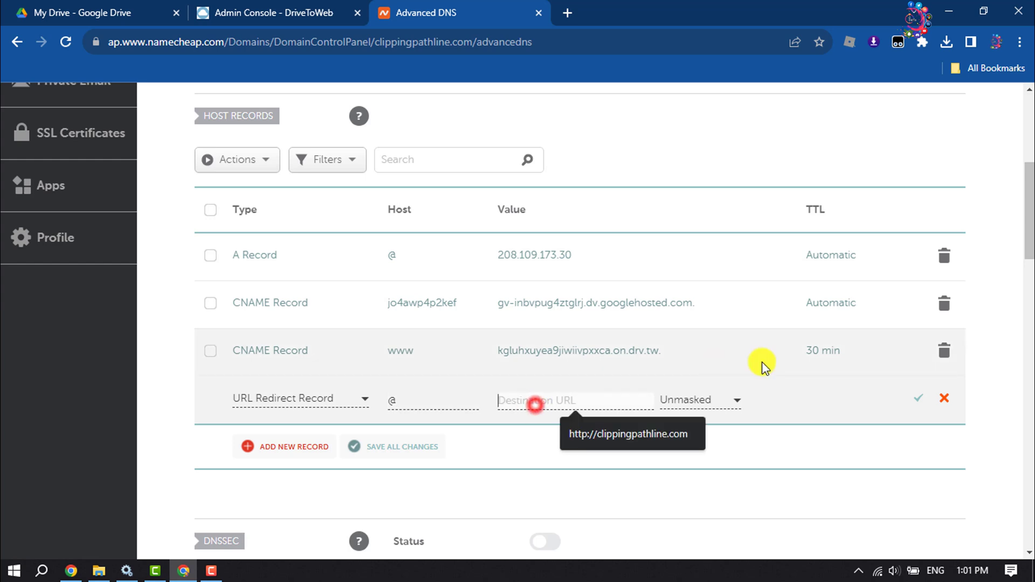
{"action": "left_click", "coordinate": [605, 433]}
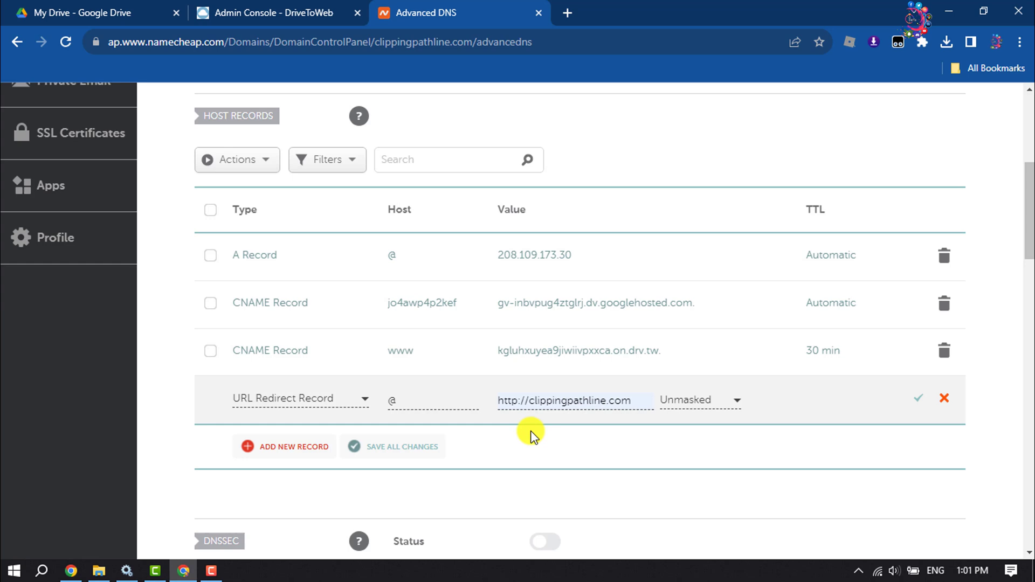
{"action": "left_click_drag", "start_coordinate": [528, 400], "coordinate": [614, 403]}
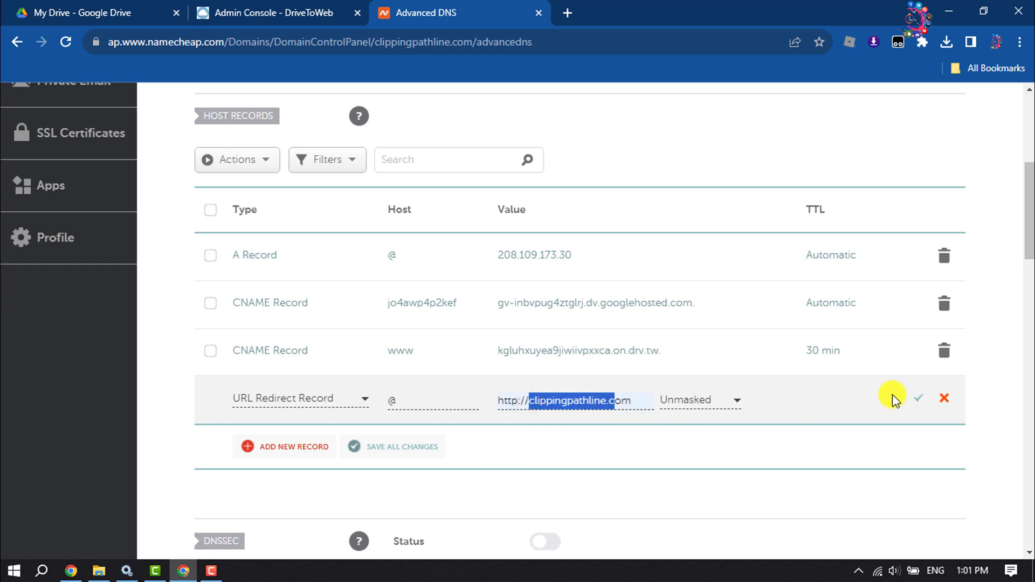
{"action": "left_click", "coordinate": [918, 399]}
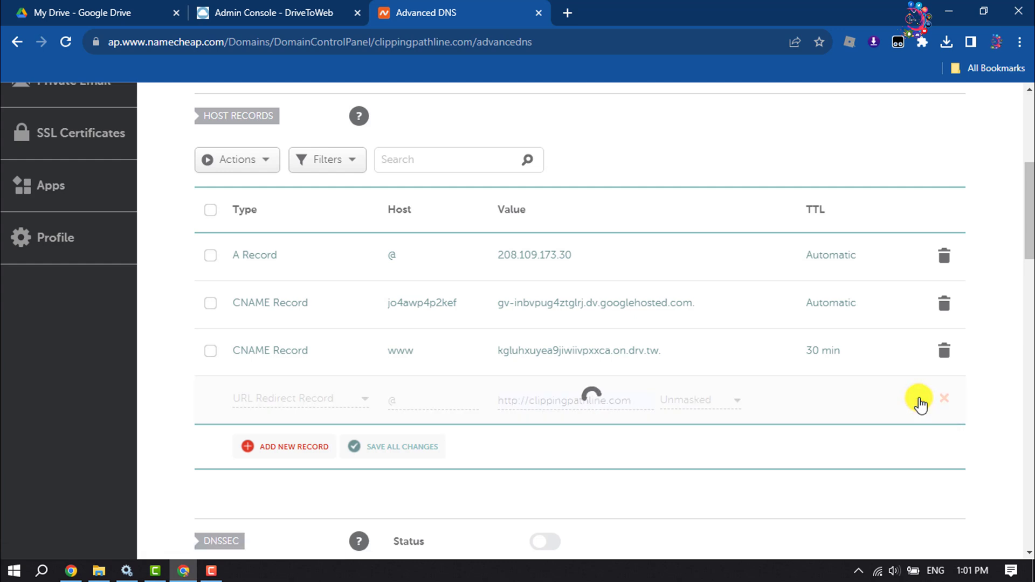
{"action": "left_click", "coordinate": [567, 12]}
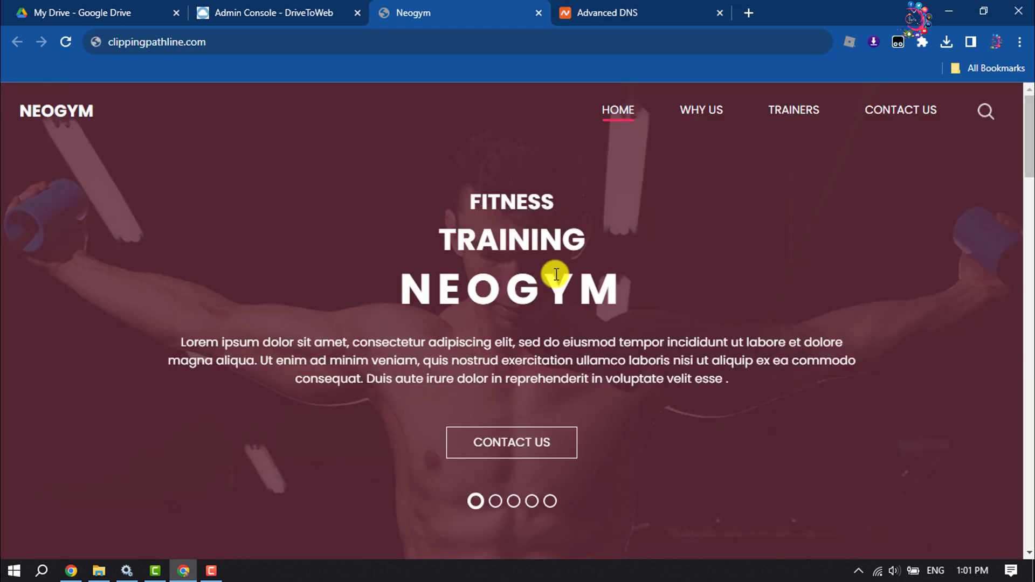
Step: Scroll through the Neogym site at clippingpathline.com, from the Fitness Training hero to the gym trainers section
{"action": "scroll", "coordinate": [555, 272], "scroll_direction": "down", "scroll_amount": 10}
{"action": "scroll", "coordinate": [555, 274], "scroll_direction": "down", "scroll_amount": 10}
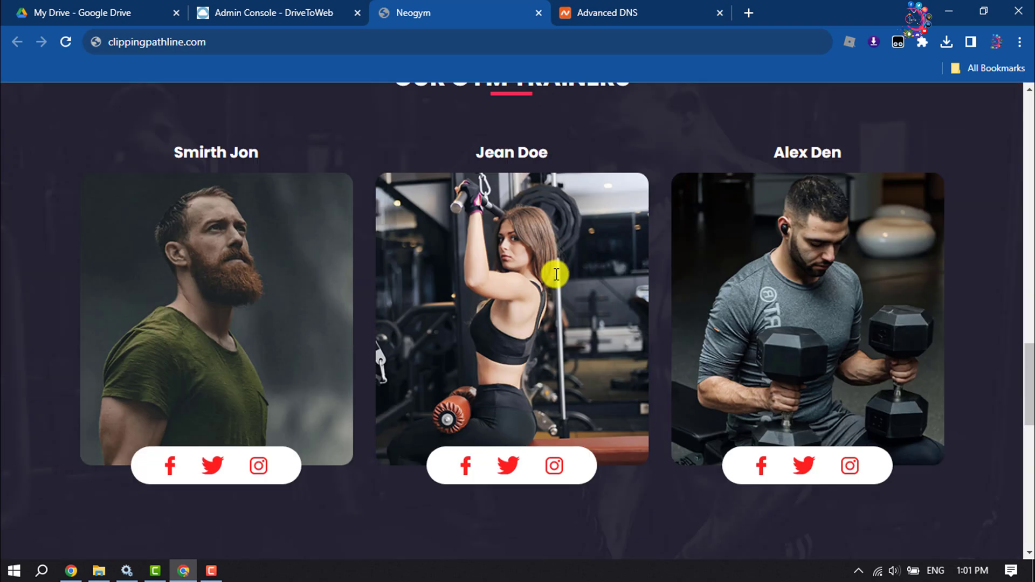
{"action": "scroll", "coordinate": [556, 275], "scroll_direction": "up", "scroll_amount": 13}
{"action": "scroll", "coordinate": [555, 274], "scroll_direction": "up", "scroll_amount": 12}
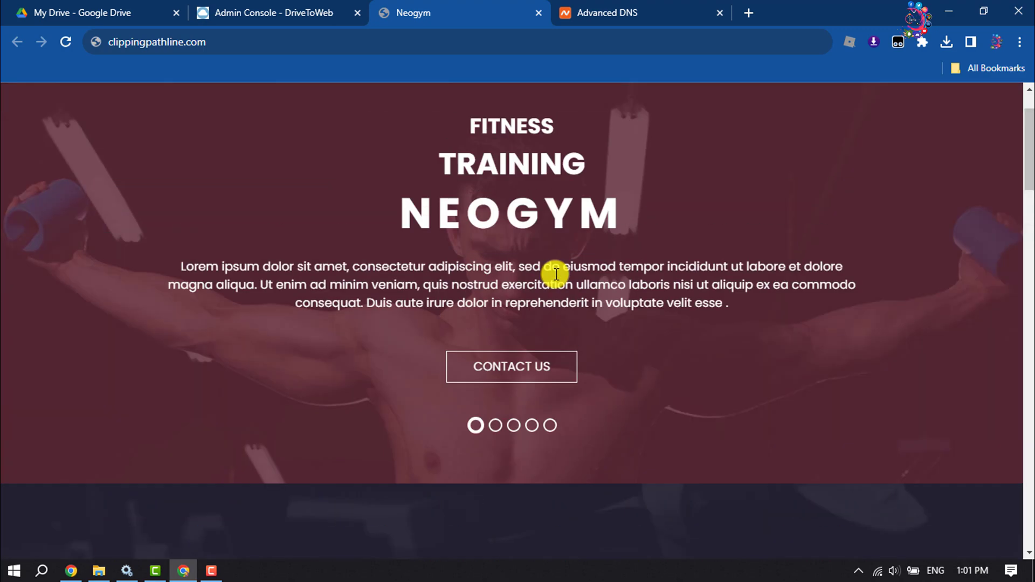